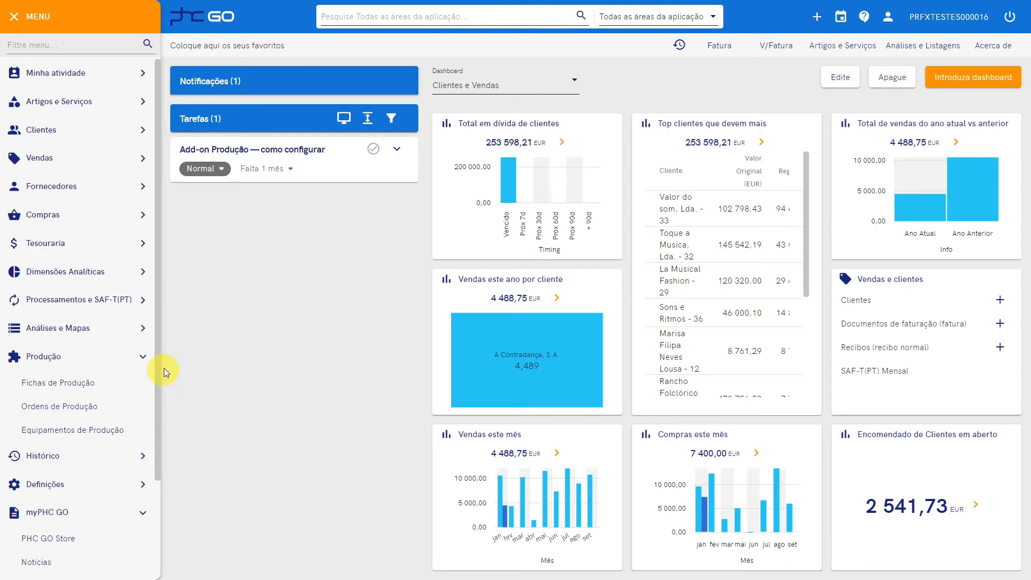
Expand the notifications panel to read the 'Addon instalado' notice for Produção
{"action": "left_click", "coordinate": [248, 79]}
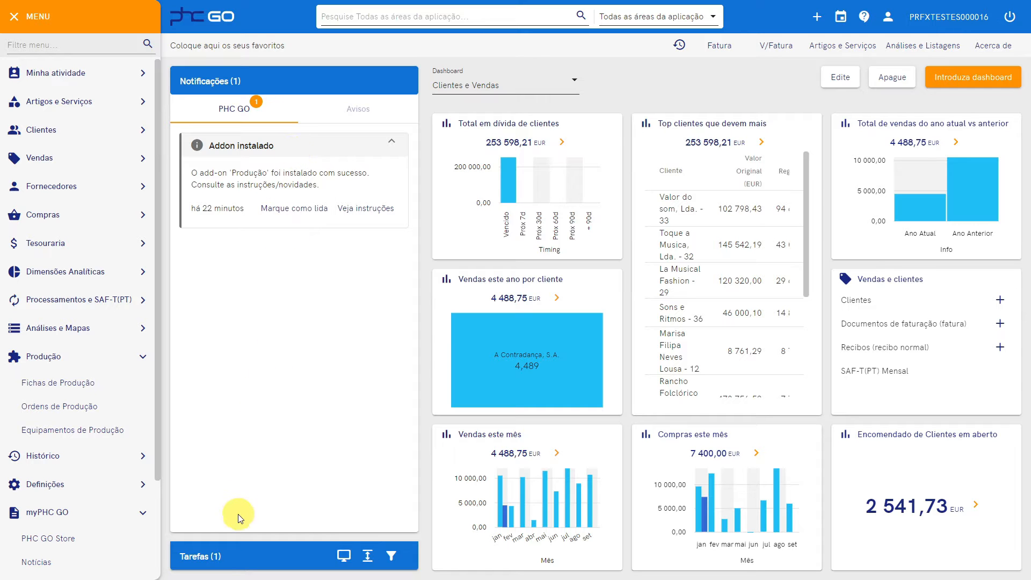
Switch to Tarefas and expand the 'Add-on Produção — como configurar' task
{"action": "left_click", "coordinate": [235, 560]}
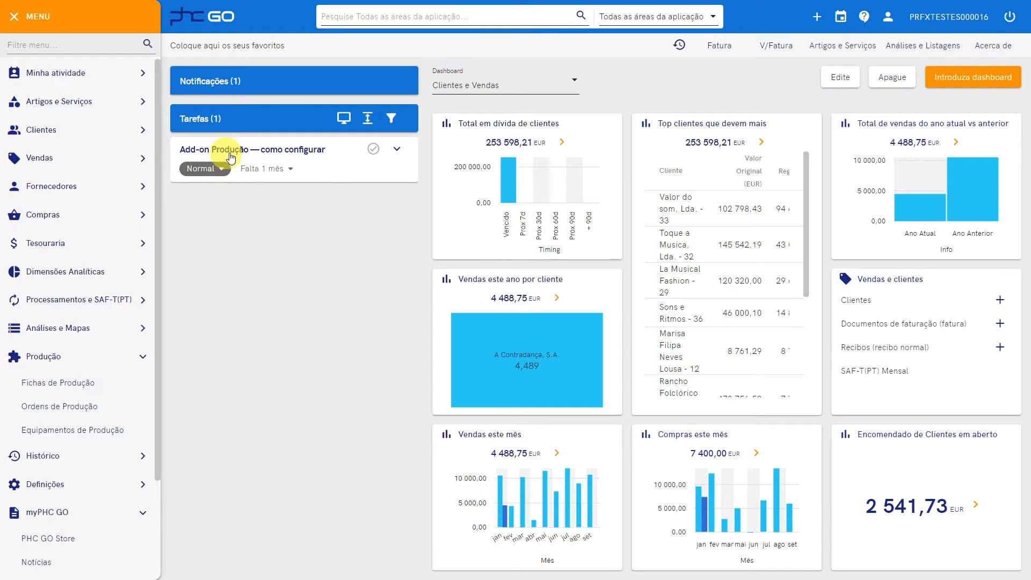
{"action": "left_click", "coordinate": [403, 150]}
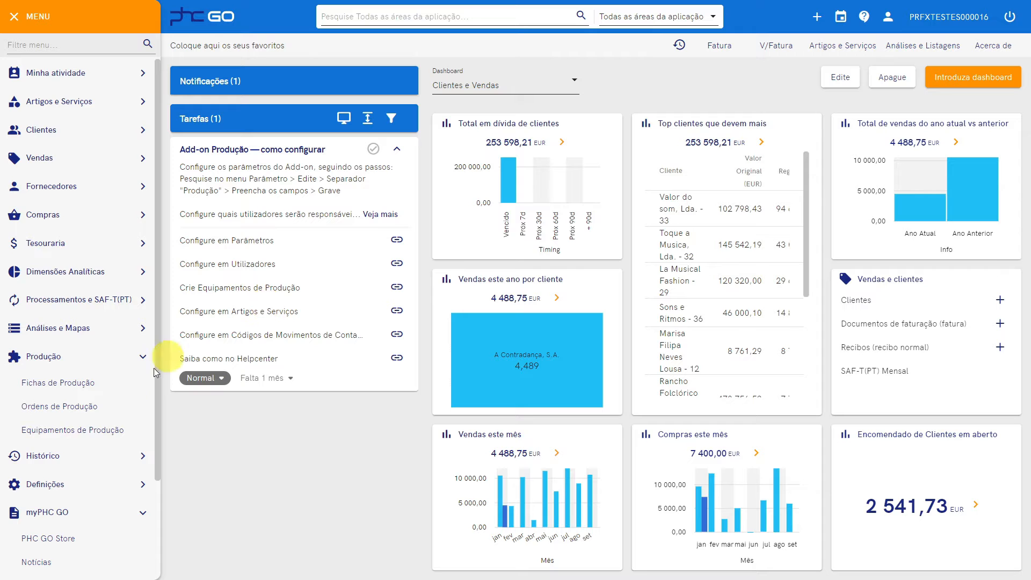
Open Definições > Gerais > Parâmetros and expand Artigos e Serviços, then its Produção section
{"action": "left_click", "coordinate": [48, 484]}
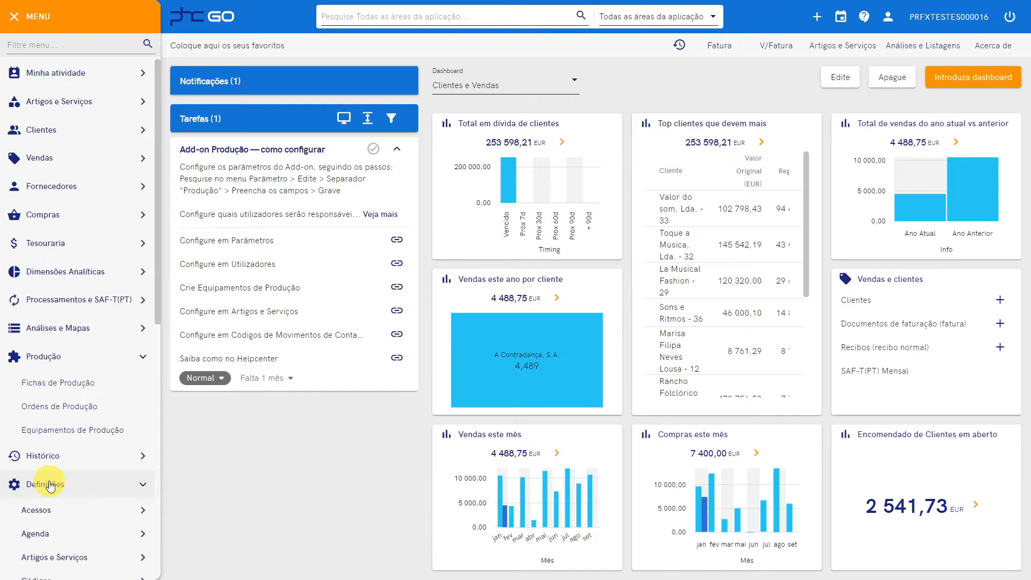
{"action": "scroll", "coordinate": [54, 473], "scroll_direction": "down", "scroll_amount": 5}
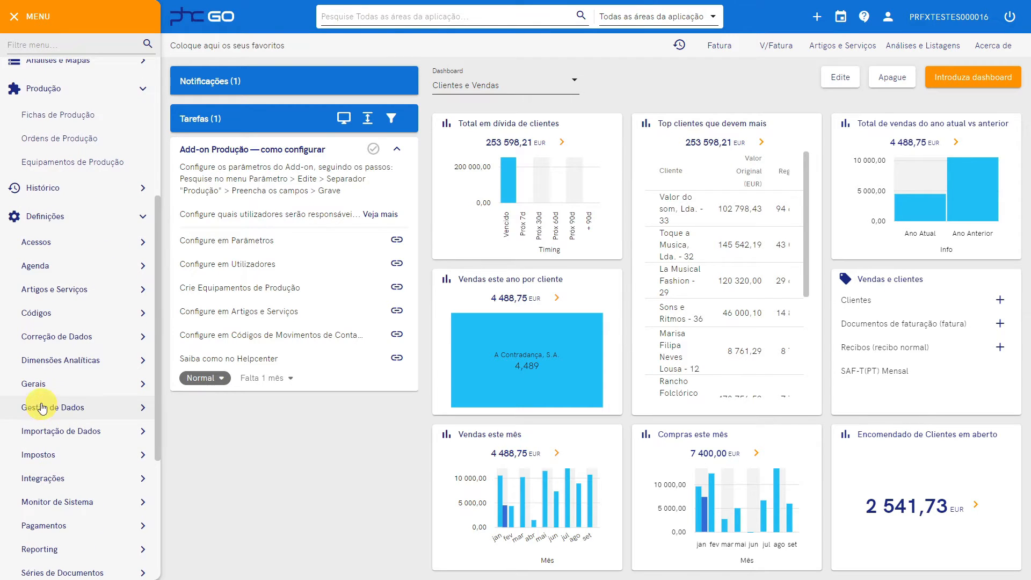
{"action": "left_click", "coordinate": [38, 384]}
{"action": "scroll", "coordinate": [43, 406], "scroll_direction": "down", "scroll_amount": 4}
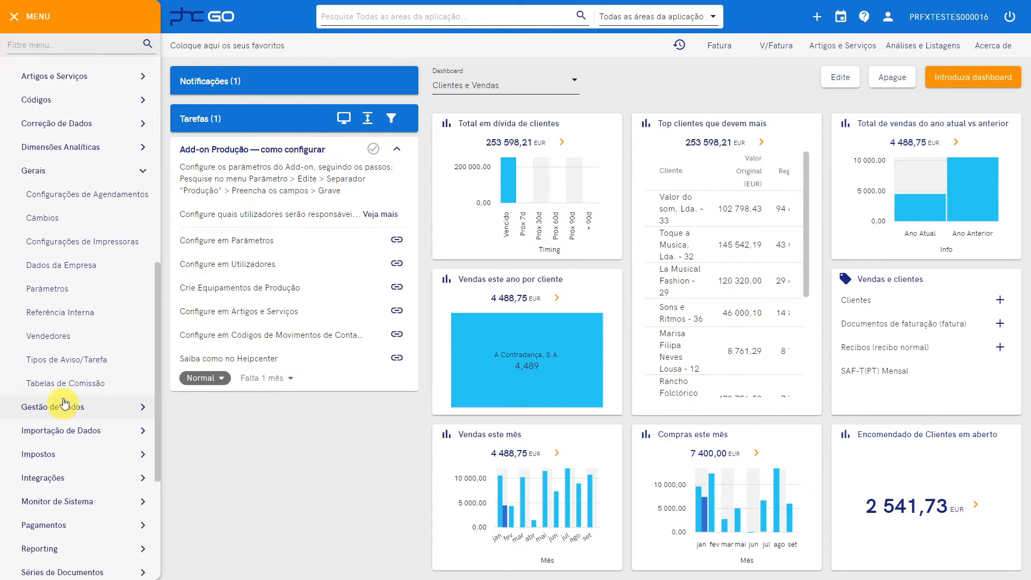
{"action": "left_click", "coordinate": [66, 290]}
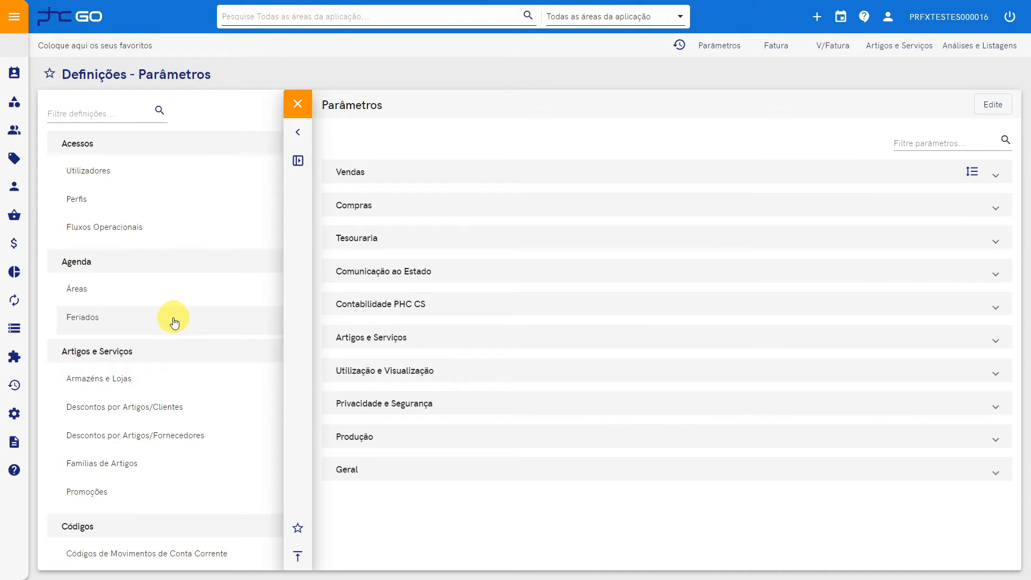
{"action": "left_click", "coordinate": [384, 339]}
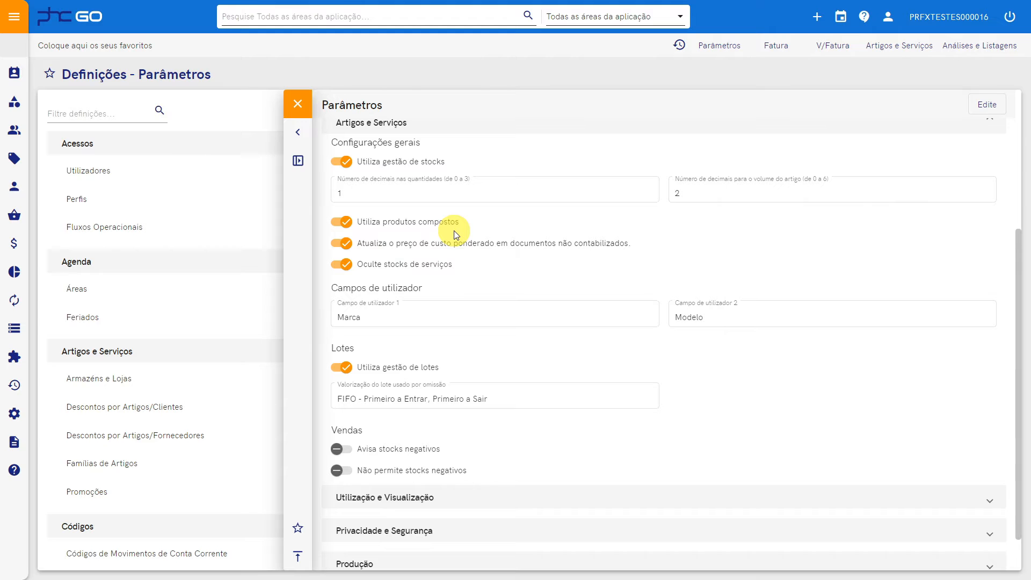
{"action": "scroll", "coordinate": [467, 303], "scroll_direction": "down", "scroll_amount": 1}
{"action": "left_click", "coordinate": [370, 524]}
{"action": "scroll", "coordinate": [379, 520], "scroll_direction": "down", "scroll_amount": 5}
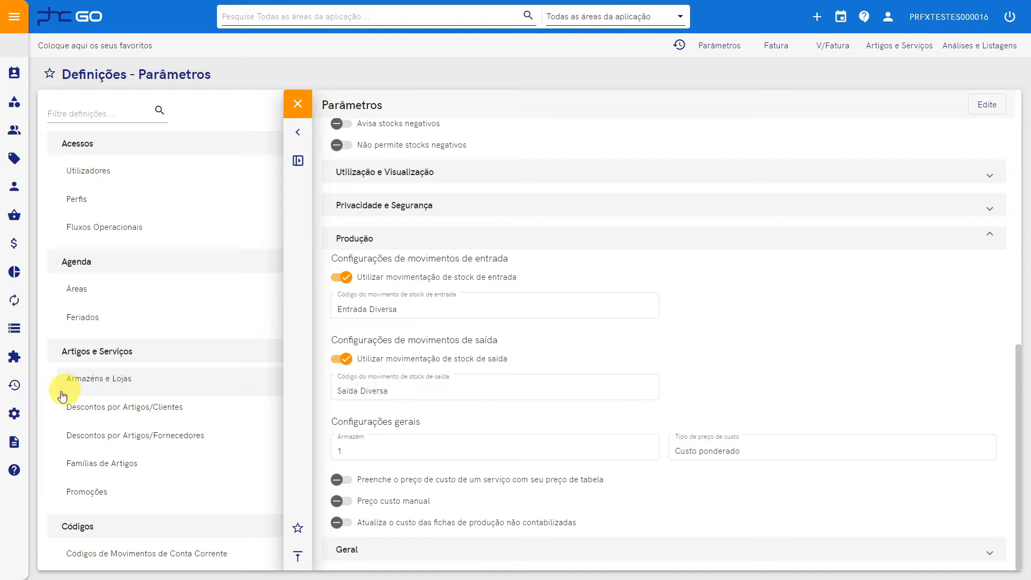
Open the Códigos de Movimentos de Stock list under Definições > Códigos
{"action": "left_click", "coordinate": [19, 416]}
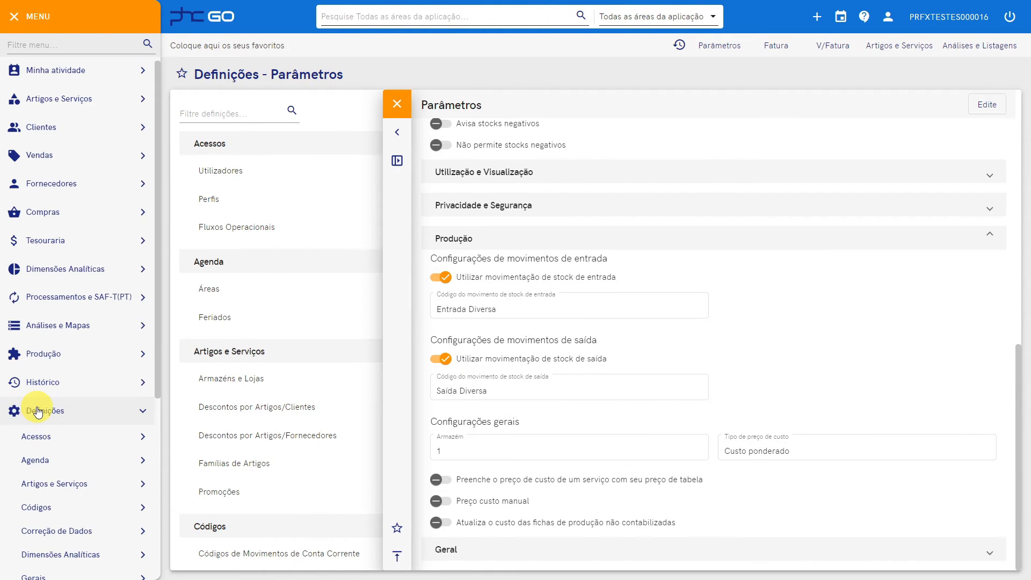
{"action": "scroll", "coordinate": [38, 411], "scroll_direction": "down", "scroll_amount": 5}
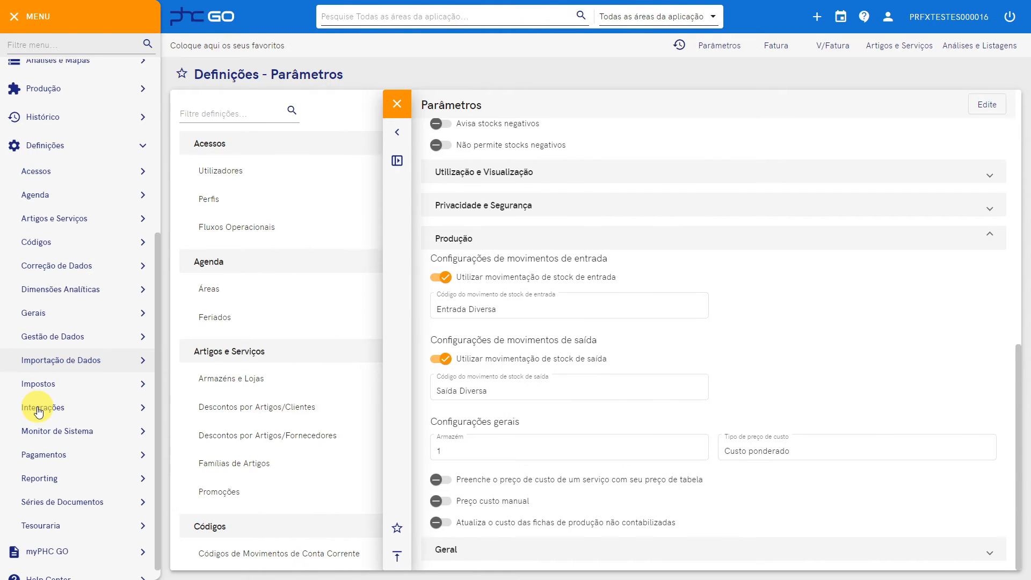
{"action": "left_click", "coordinate": [93, 243]}
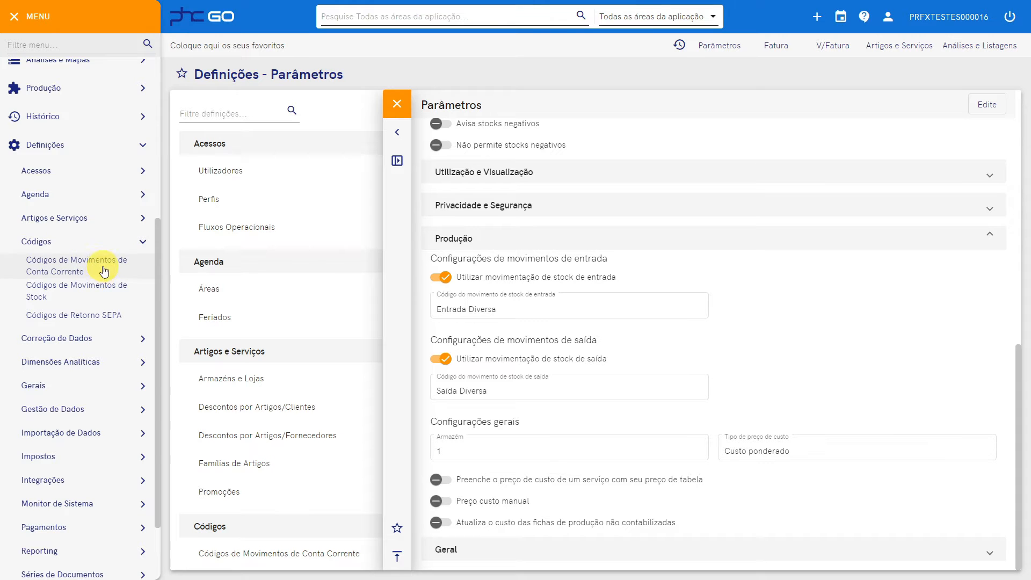
{"action": "left_click", "coordinate": [101, 293]}
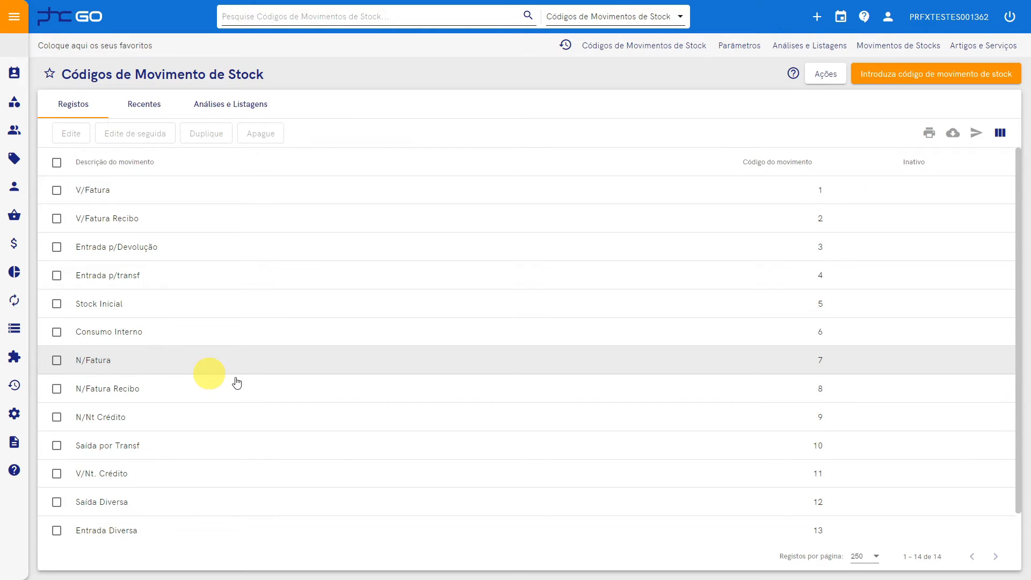
{"action": "scroll", "coordinate": [386, 437], "scroll_direction": "down", "scroll_amount": 1}
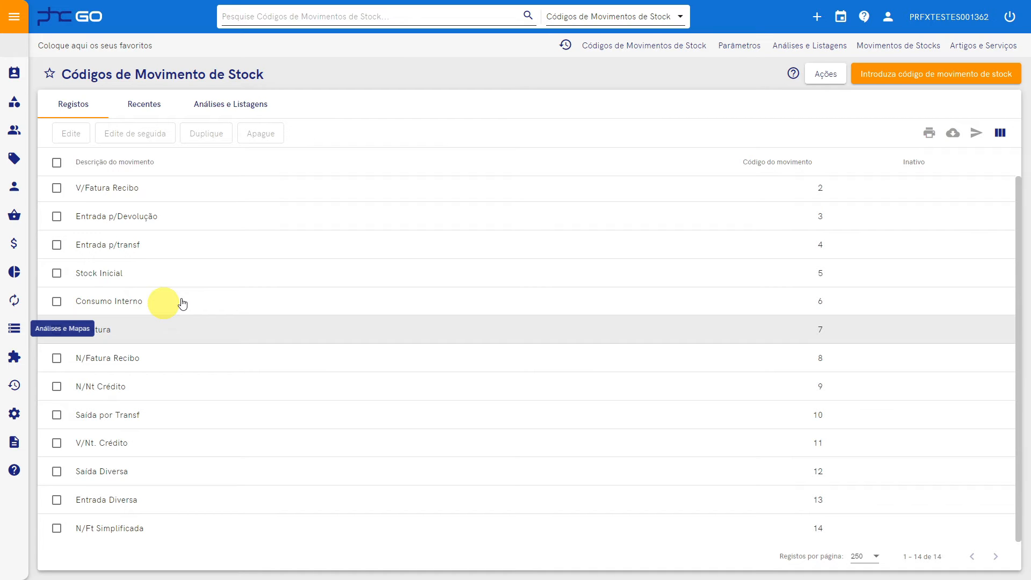
Create and save stock movement code 15 'Entrada Produção', marked as a stock entry movement
{"action": "left_click", "coordinate": [904, 82]}
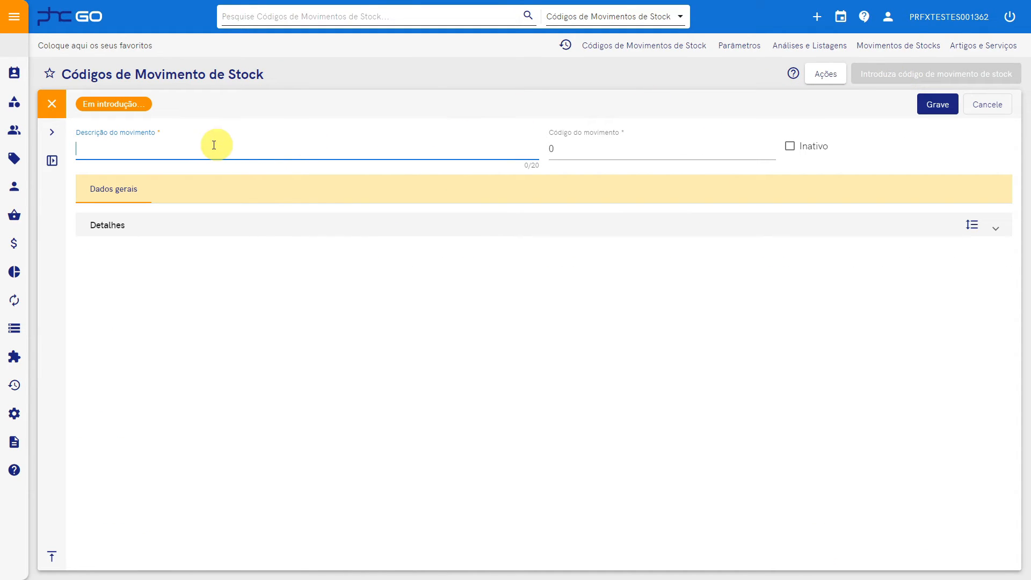
{"action": "type", "text": "Entrada PRodução"}
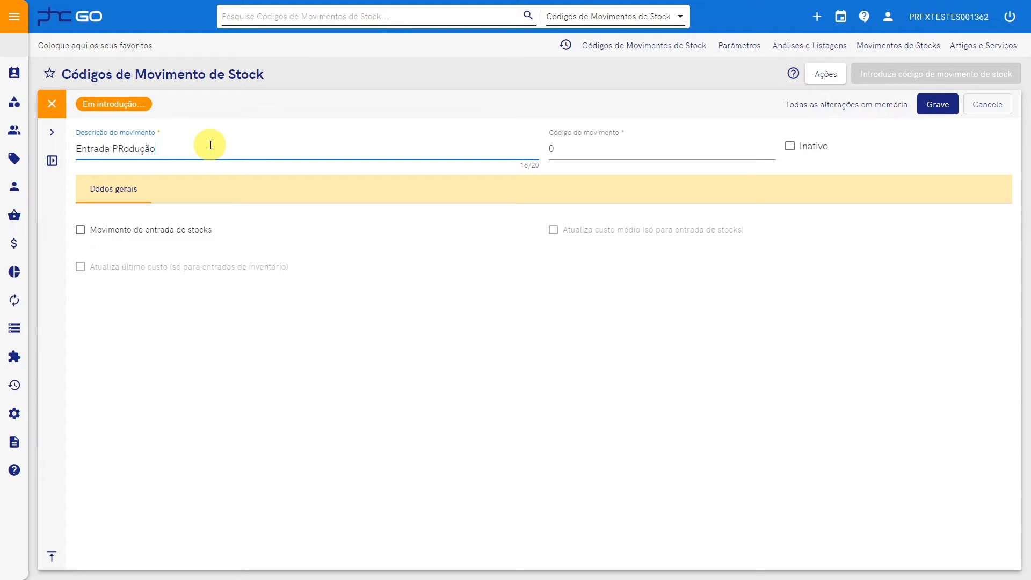
{"action": "key", "text": "Left"}
{"action": "key", "text": "Left"}
{"action": "key", "text": "Left"}
{"action": "key", "text": "Left"}
{"action": "key", "text": "Left"}
{"action": "key", "text": "Left"}
{"action": "key", "text": "BackSpace"}
{"action": "type", "text": "r"}
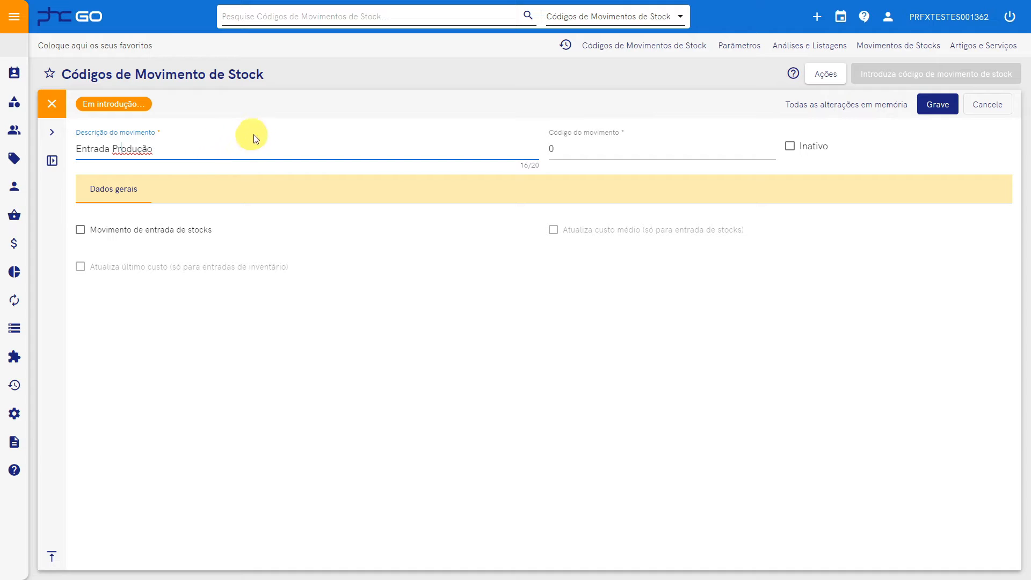
{"action": "left_click", "coordinate": [558, 147]}
{"action": "key", "text": "BackSpace"}
{"action": "type", "text": "15"}
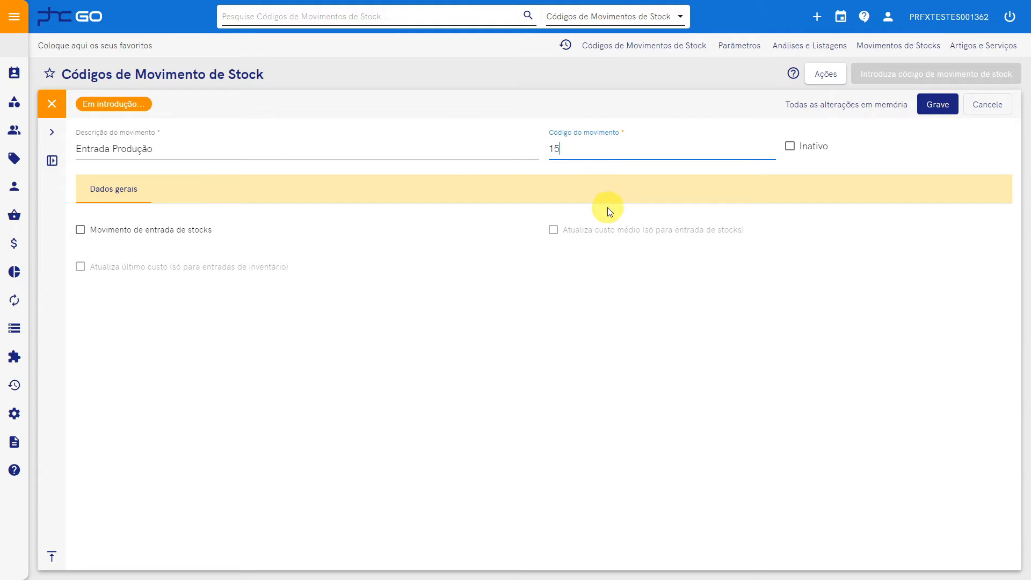
{"action": "mouse_move", "coordinate": [517, 236]}
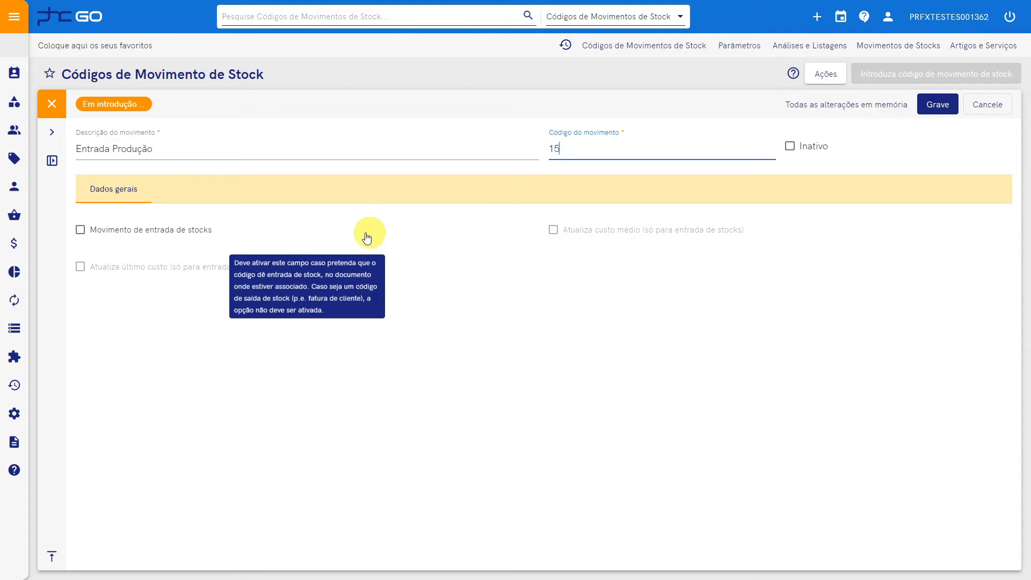
{"action": "left_click", "coordinate": [85, 235]}
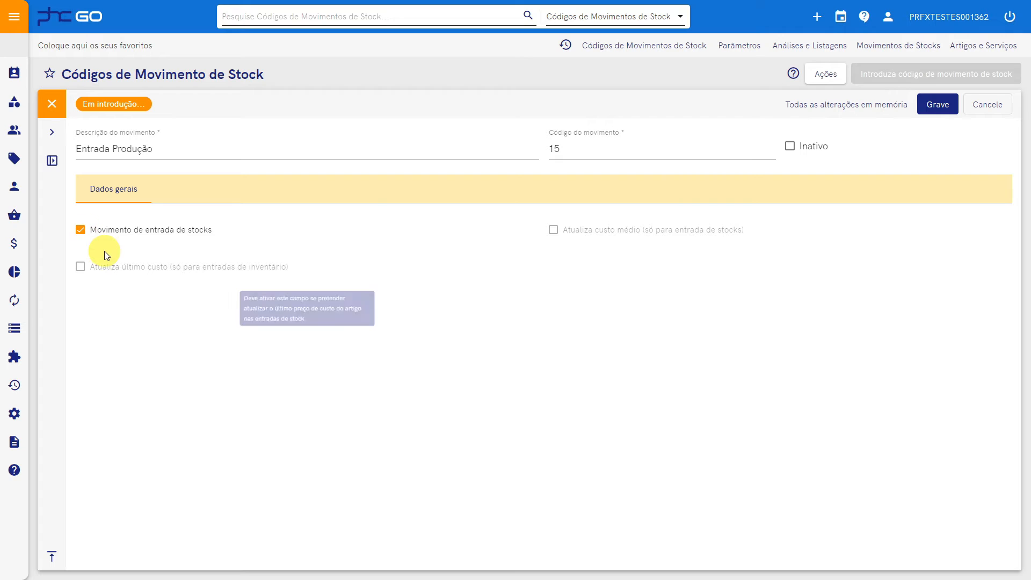
{"action": "left_click", "coordinate": [937, 105]}
{"action": "left_click", "coordinate": [931, 74]}
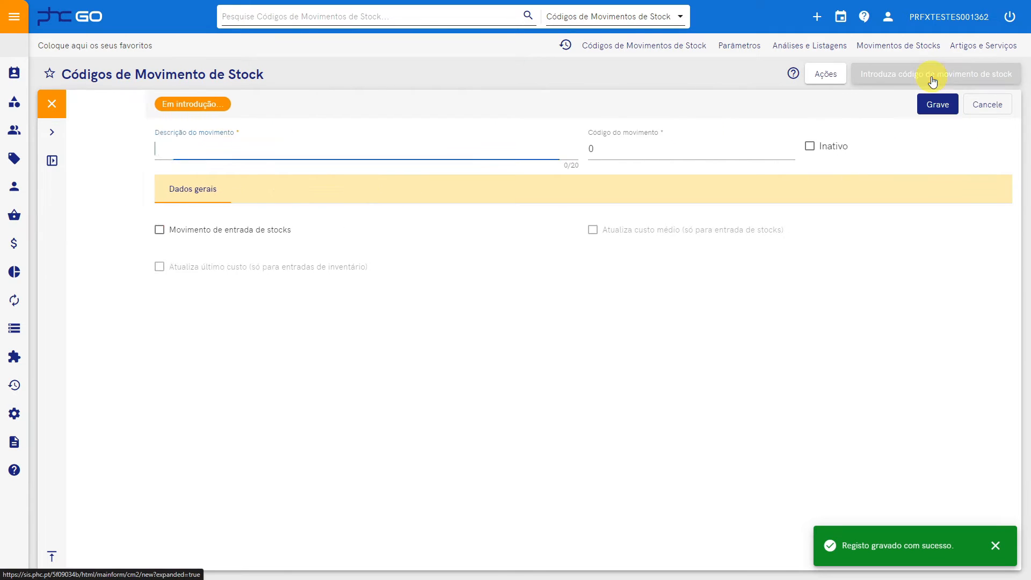
Save stock movement code 16 'Saída Produção' as a non-entry movement, then return to Parâmetros
{"action": "type", "text": "Sa"}
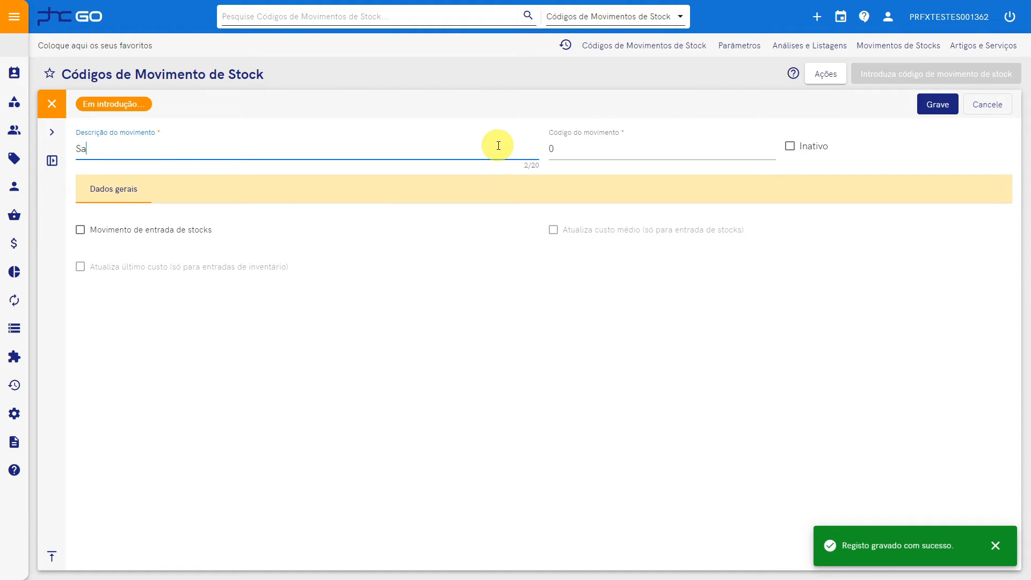
{"action": "type", "text": "ída Produção"}
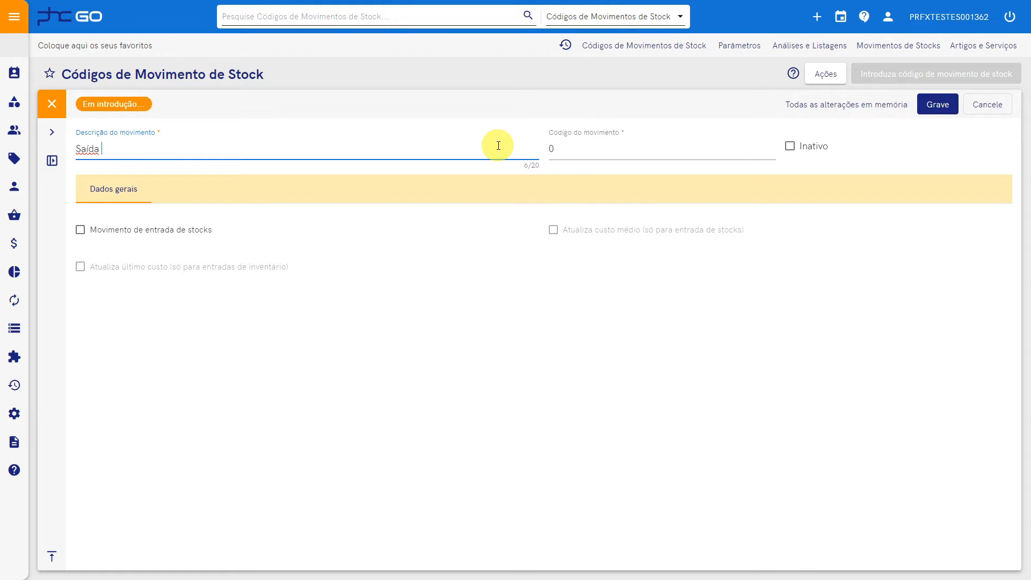
{"action": "left_click", "coordinate": [544, 150]}
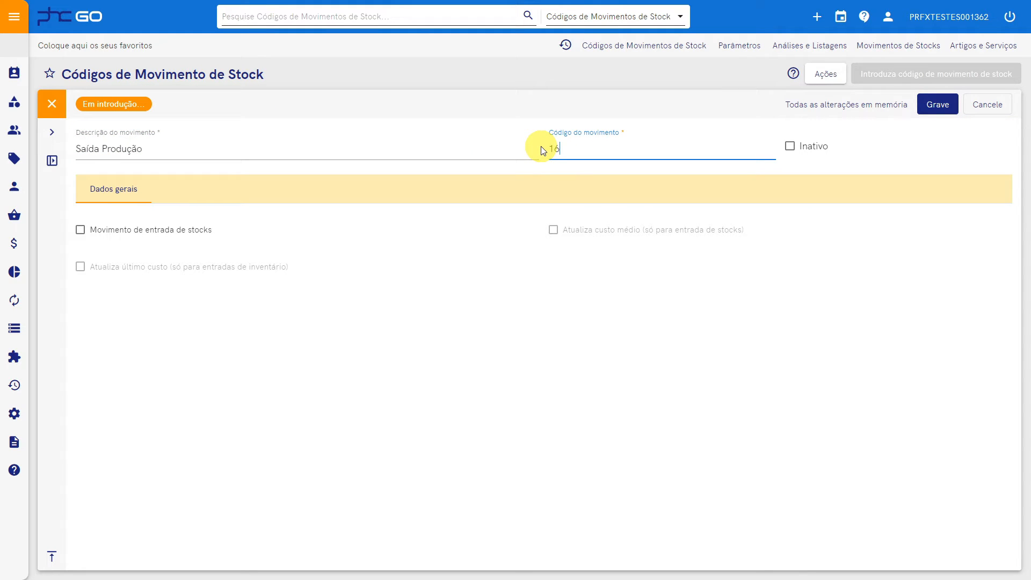
{"action": "mouse_move", "coordinate": [368, 229]}
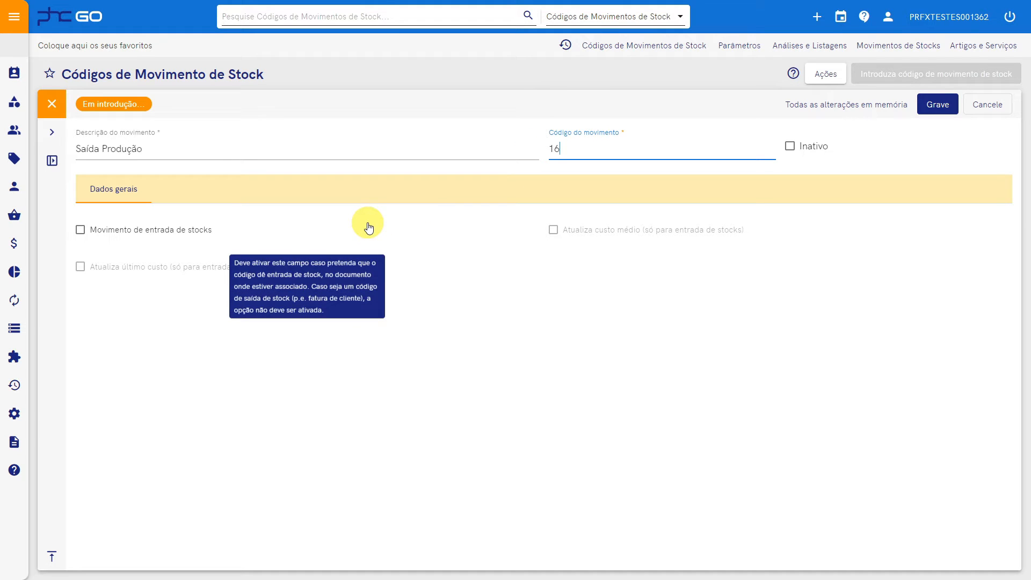
{"action": "mouse_move", "coordinate": [576, 237]}
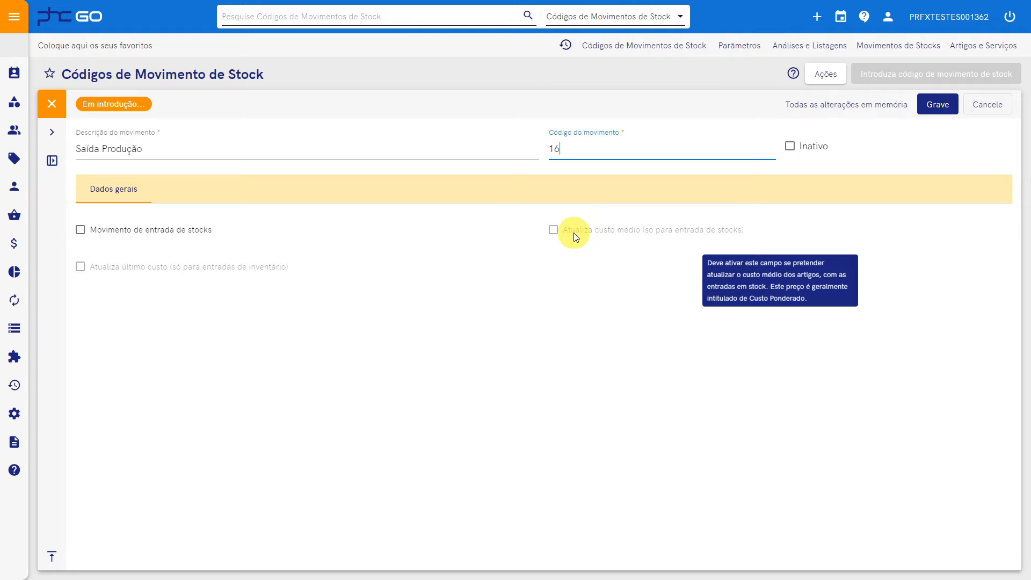
{"action": "mouse_move", "coordinate": [322, 258]}
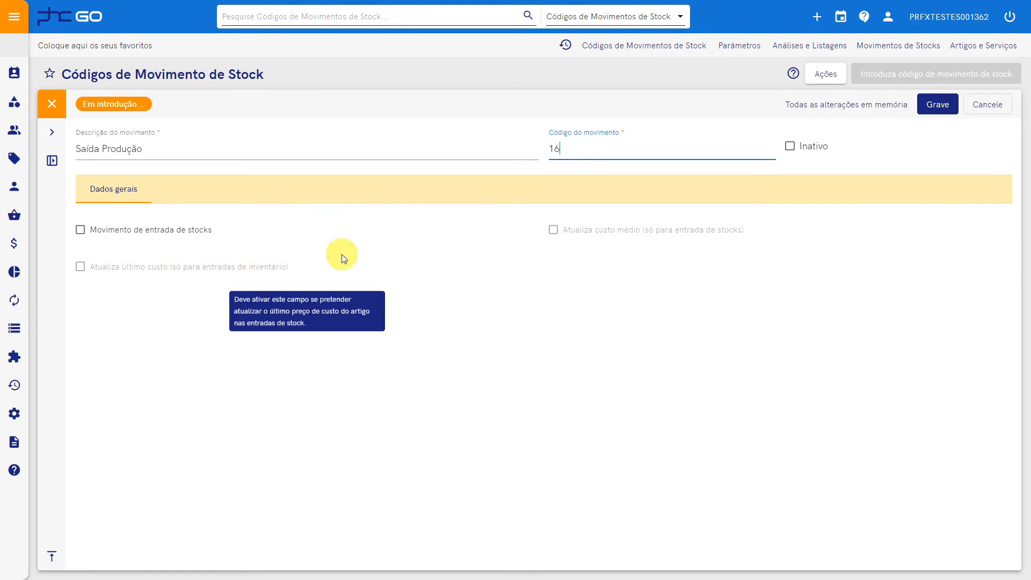
{"action": "left_click", "coordinate": [931, 105]}
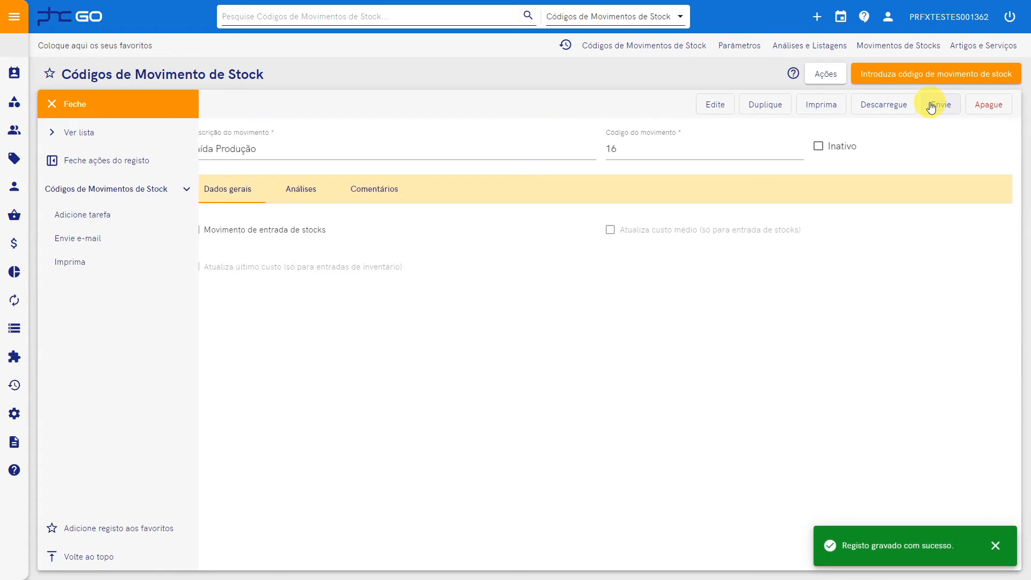
{"action": "left_click", "coordinate": [736, 49]}
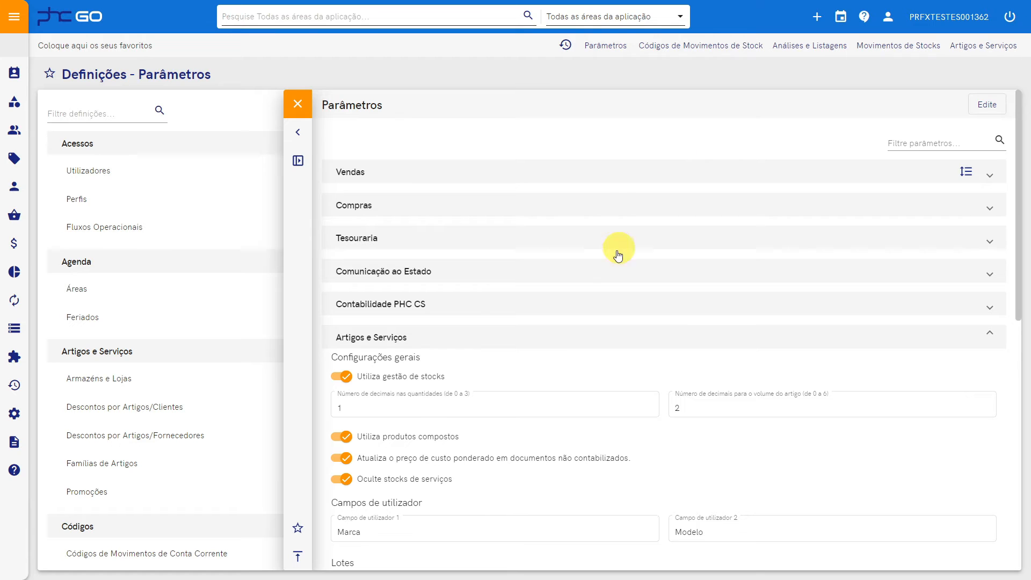
Edit the Produção parameters and set the entry stock movement to Entrada Produção
{"action": "scroll", "coordinate": [549, 340], "scroll_direction": "down", "scroll_amount": 2}
{"action": "scroll", "coordinate": [549, 344], "scroll_direction": "up", "scroll_amount": 2}
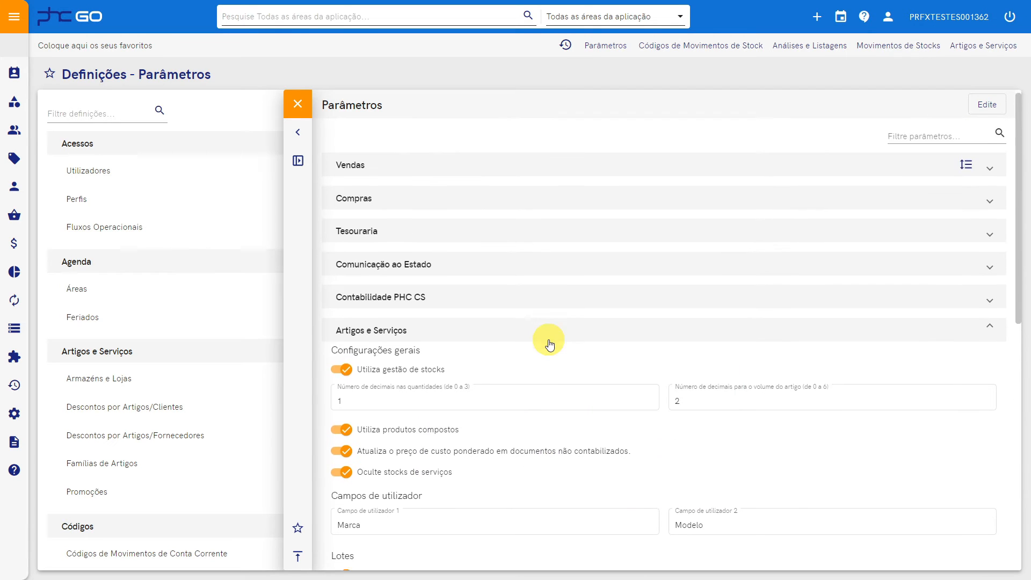
{"action": "scroll", "coordinate": [405, 291], "scroll_direction": "down", "scroll_amount": 6}
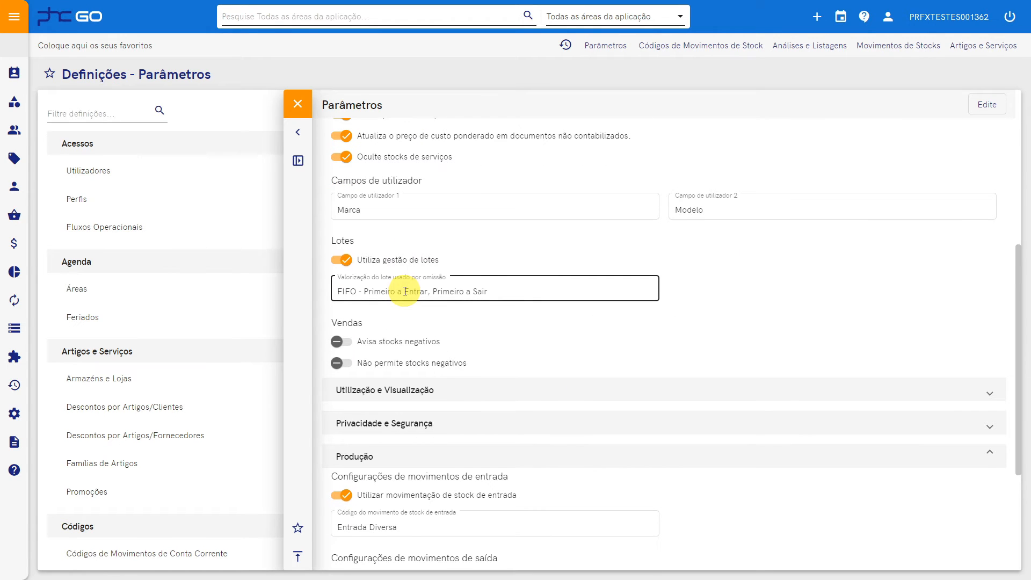
{"action": "scroll", "coordinate": [405, 291], "scroll_direction": "down", "scroll_amount": 4}
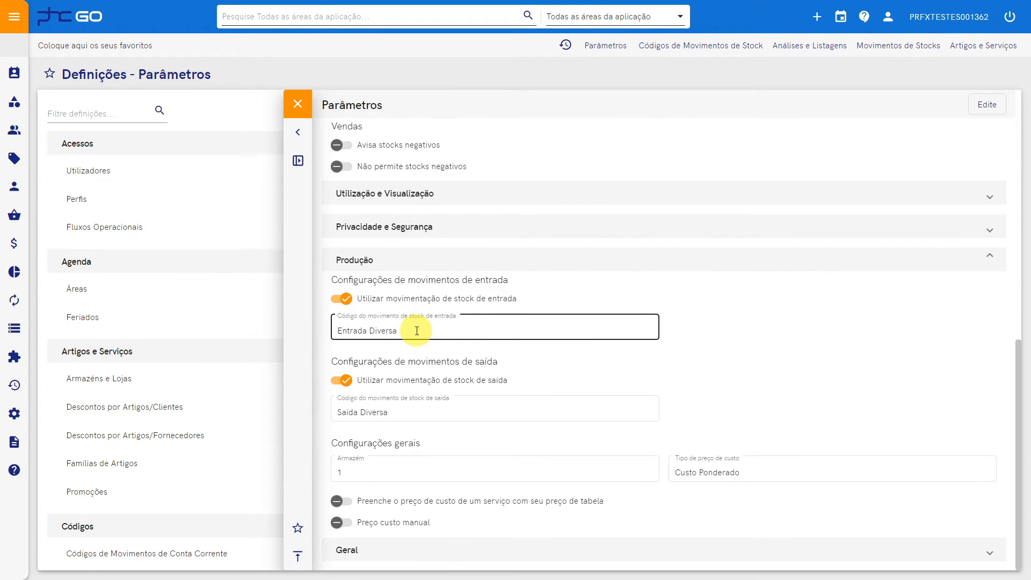
{"action": "left_click", "coordinate": [986, 104]}
{"action": "left_click", "coordinate": [653, 331]}
{"action": "left_click", "coordinate": [653, 330]}
{"action": "scroll", "coordinate": [537, 387], "scroll_direction": "down", "scroll_amount": 4}
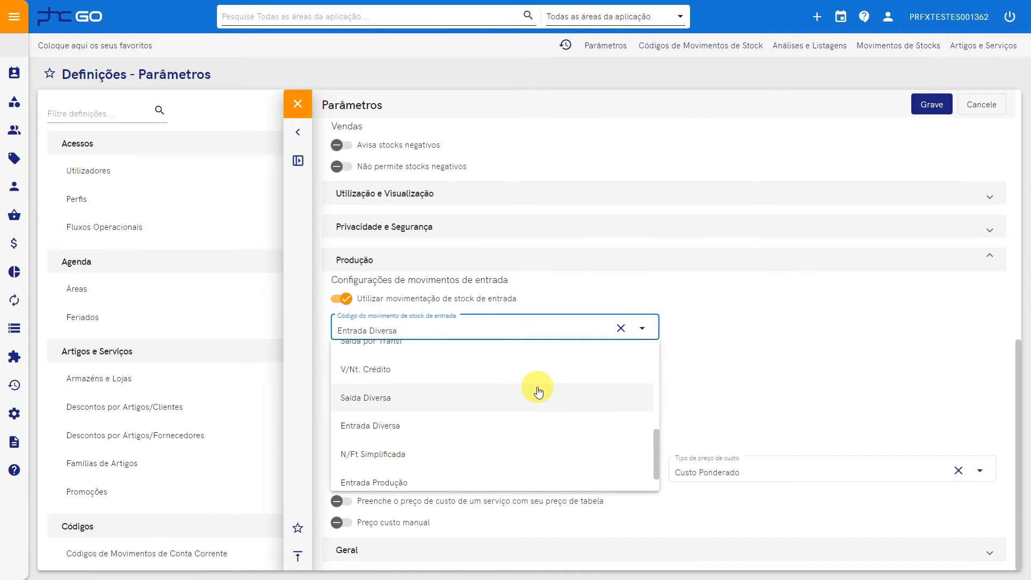
{"action": "scroll", "coordinate": [537, 390], "scroll_direction": "down", "scroll_amount": 1}
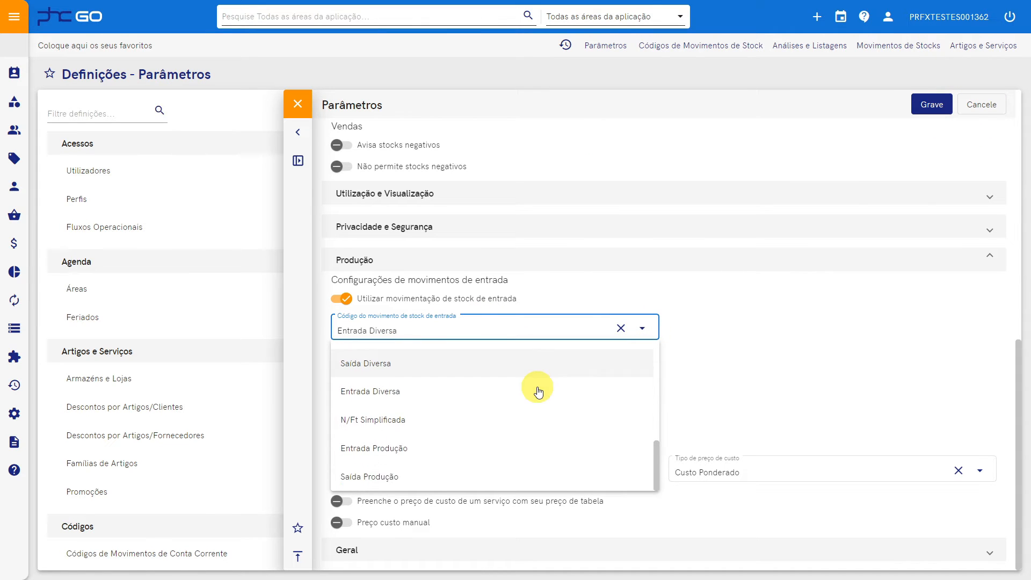
{"action": "left_click", "coordinate": [436, 445]}
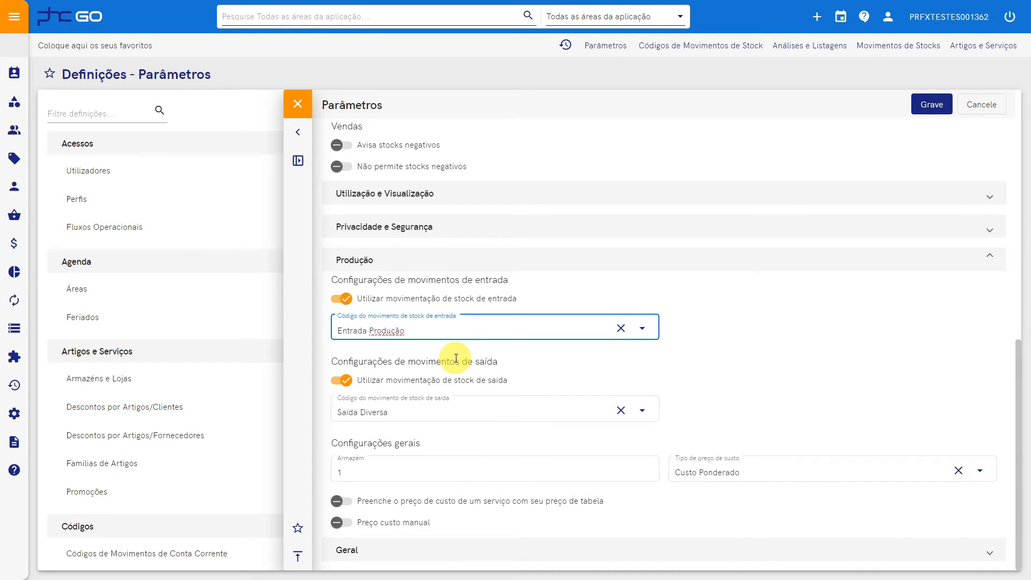
Set the Produção exit stock movement to Saída Produção
{"action": "left_click", "coordinate": [642, 411]}
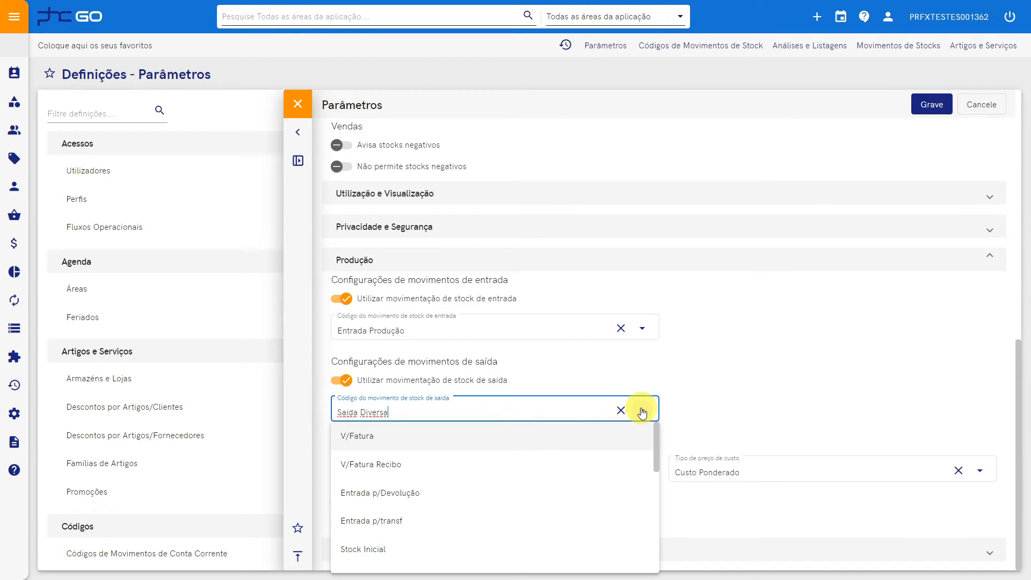
{"action": "scroll", "coordinate": [508, 458], "scroll_direction": "down", "scroll_amount": 5}
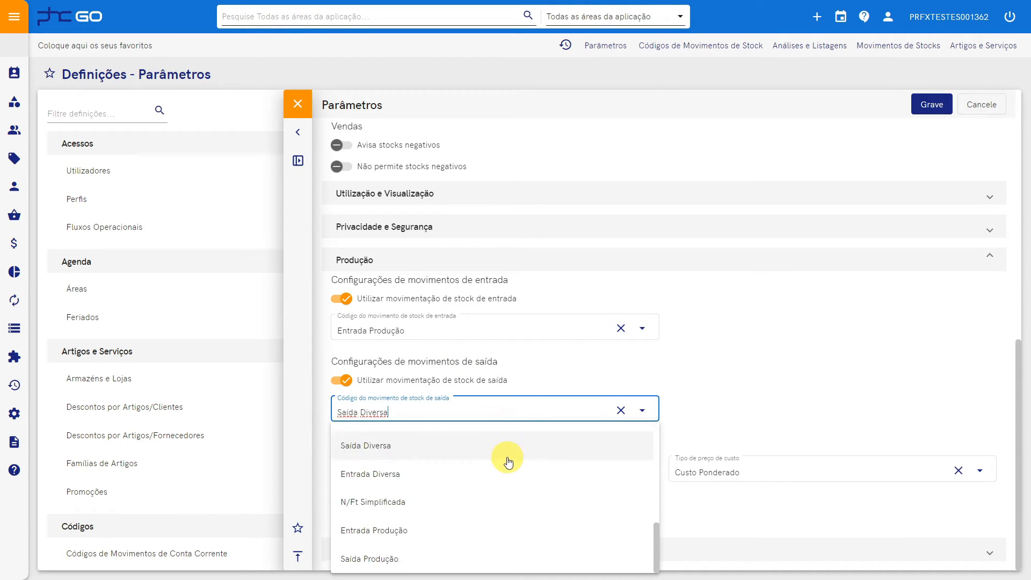
{"action": "left_click", "coordinate": [387, 560]}
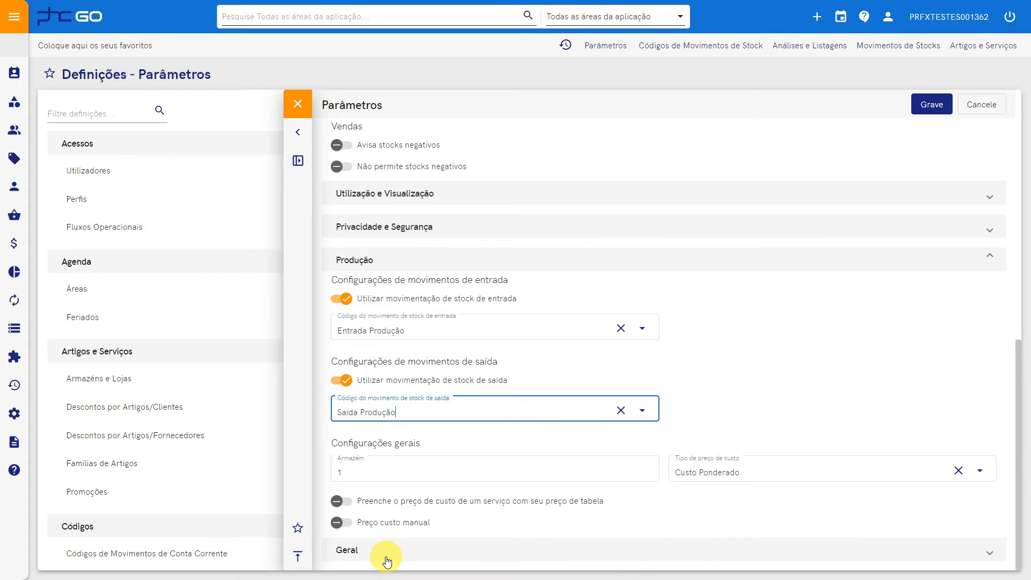
{"action": "mouse_move", "coordinate": [458, 472]}
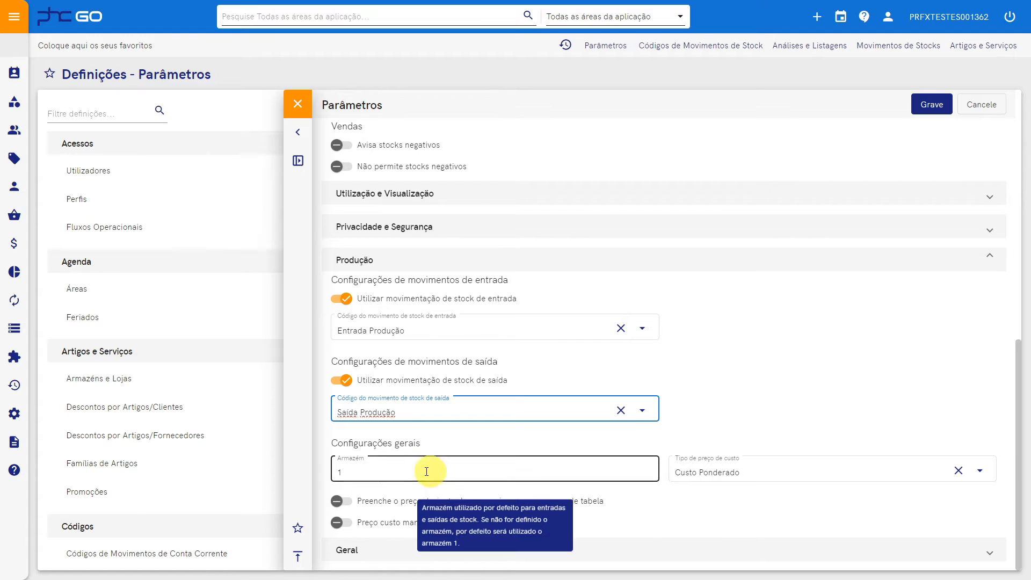
Keep warehouse 1 and Custo Ponderado, save the Produção parameters, and return to the dashboard
{"action": "left_click", "coordinate": [345, 472]}
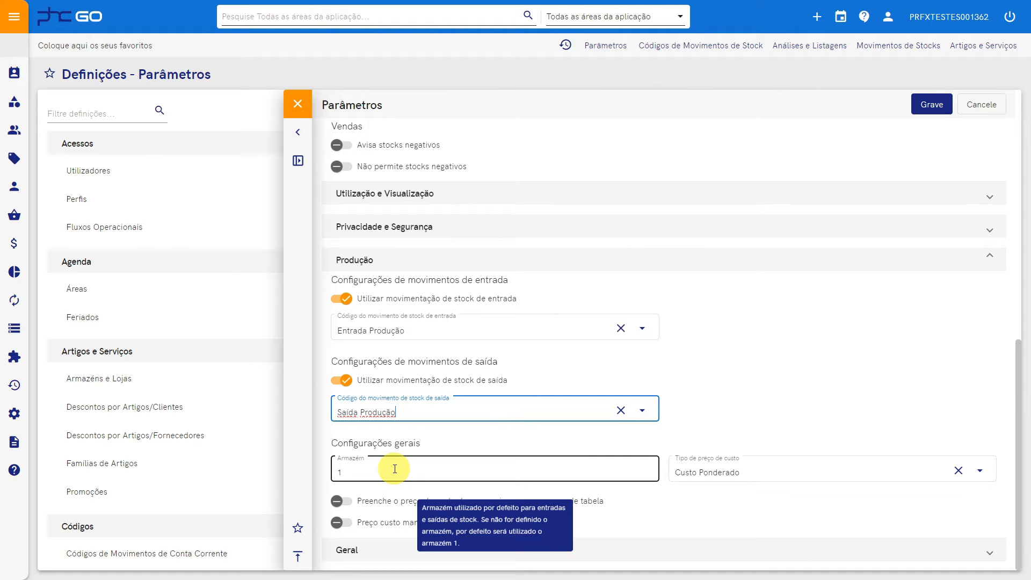
{"action": "left_click", "coordinate": [981, 471]}
{"action": "left_click", "coordinate": [982, 472]}
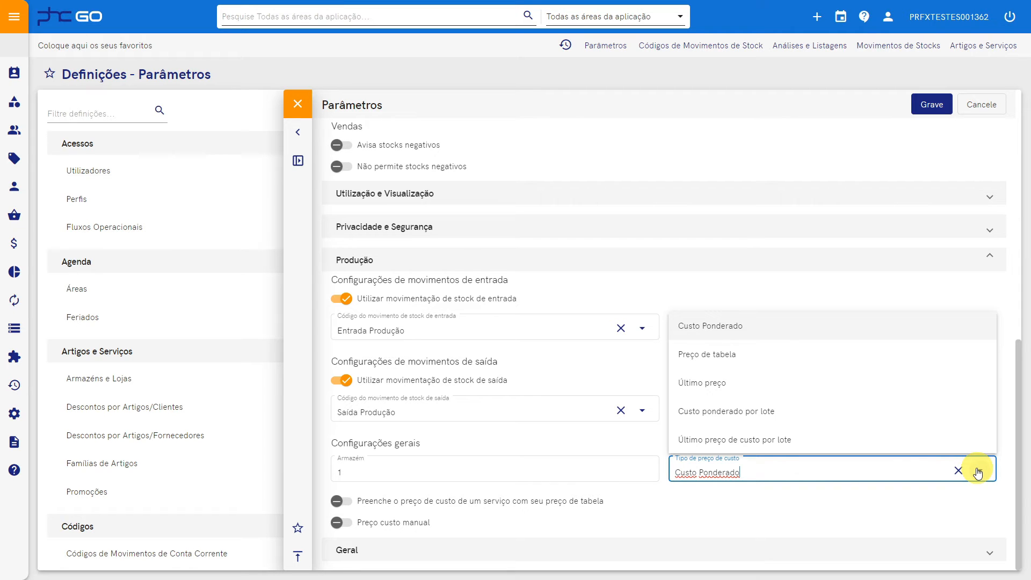
{"action": "left_click", "coordinate": [808, 502]}
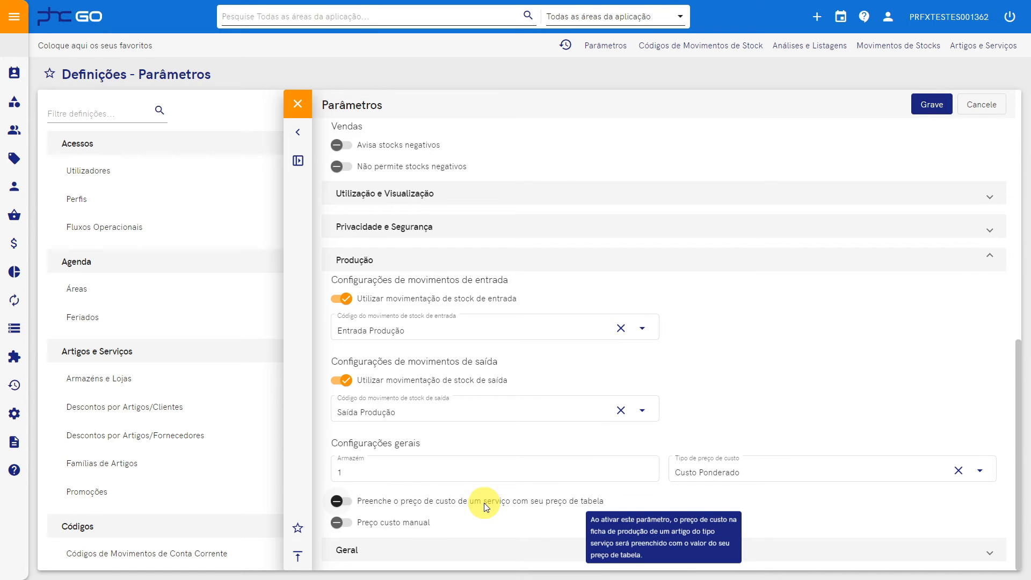
{"action": "mouse_move", "coordinate": [446, 520]}
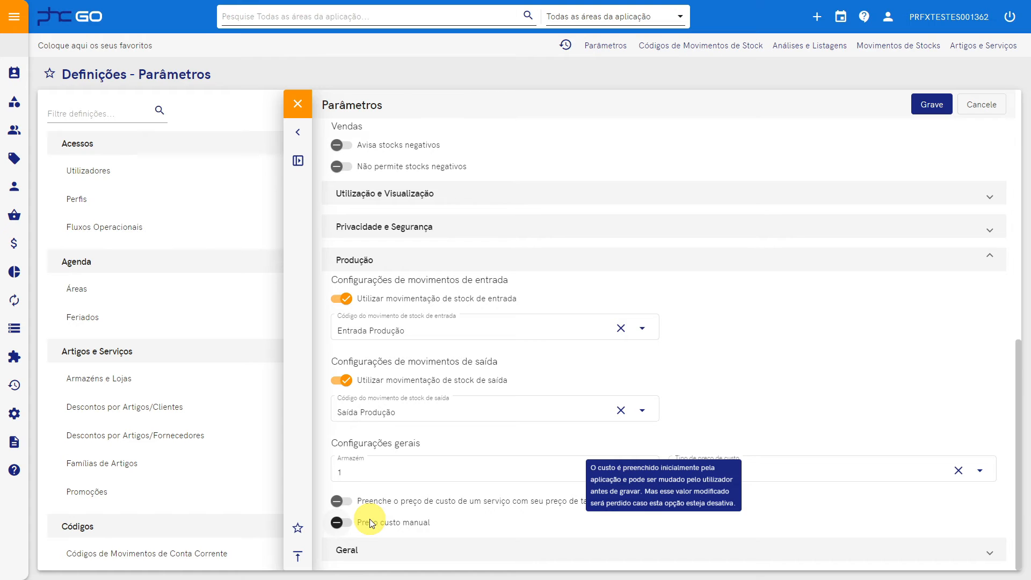
{"action": "left_click", "coordinate": [924, 106]}
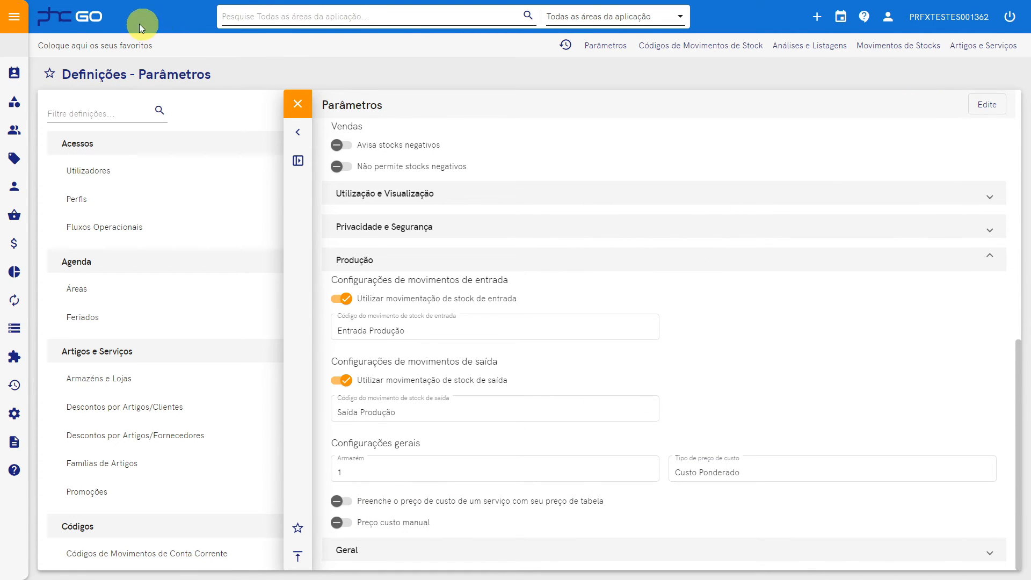
{"action": "left_click", "coordinate": [76, 20]}
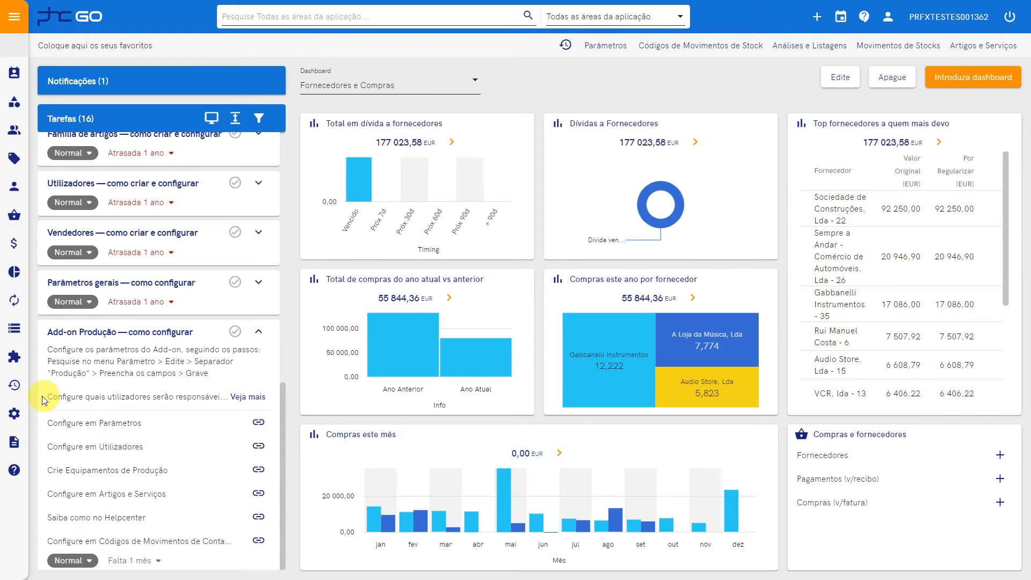
Open Definições > Acessos > Utilizadores and dismiss the welcome dialog
{"action": "left_click", "coordinate": [16, 413]}
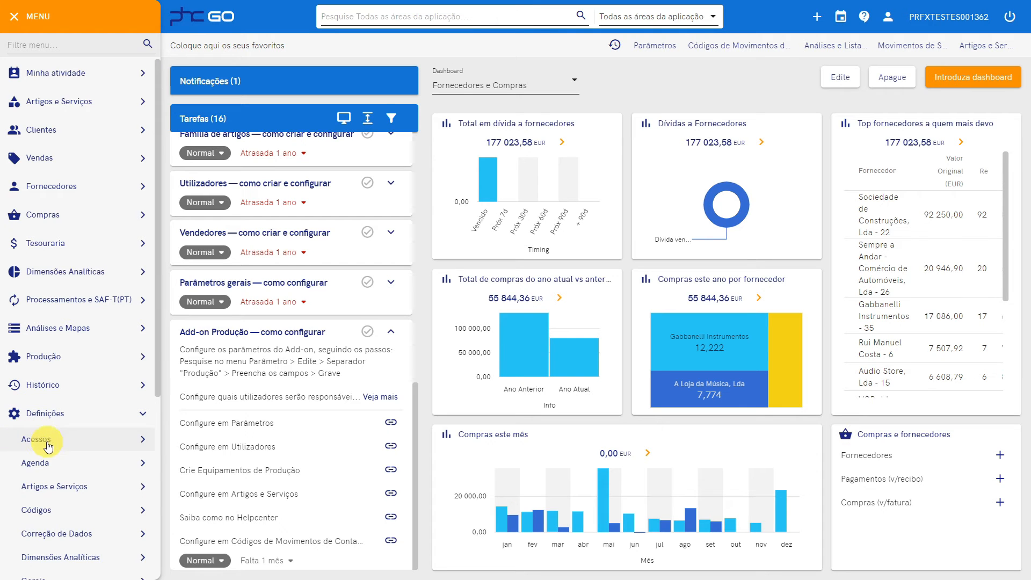
{"action": "left_click", "coordinate": [18, 439]}
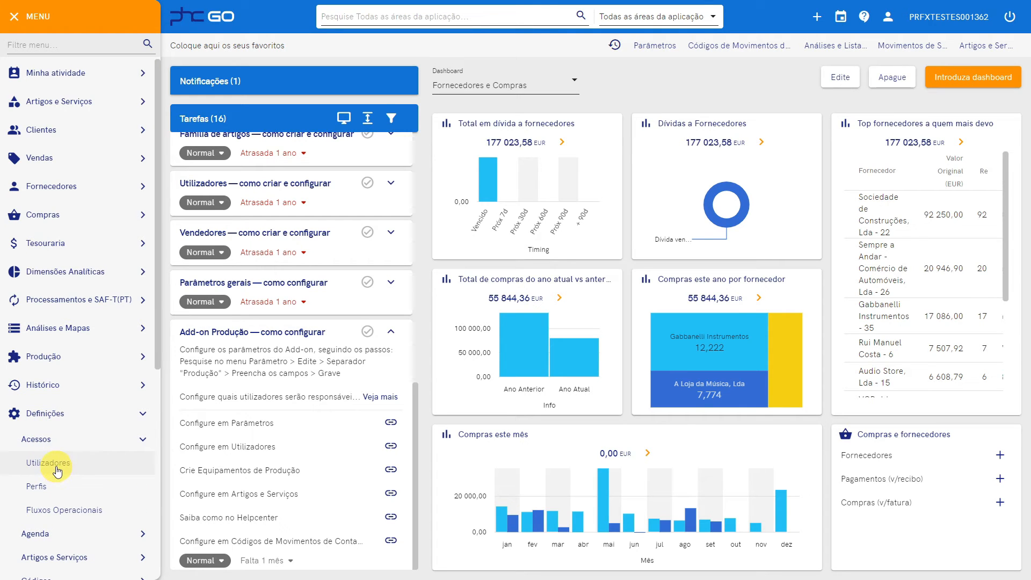
{"action": "left_click", "coordinate": [391, 447]}
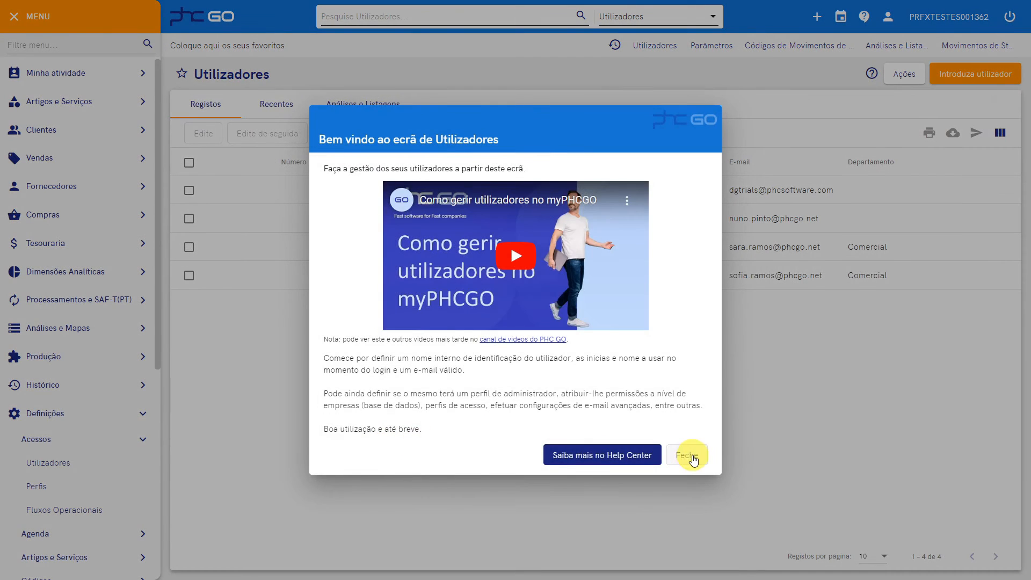
{"action": "left_click", "coordinate": [691, 455]}
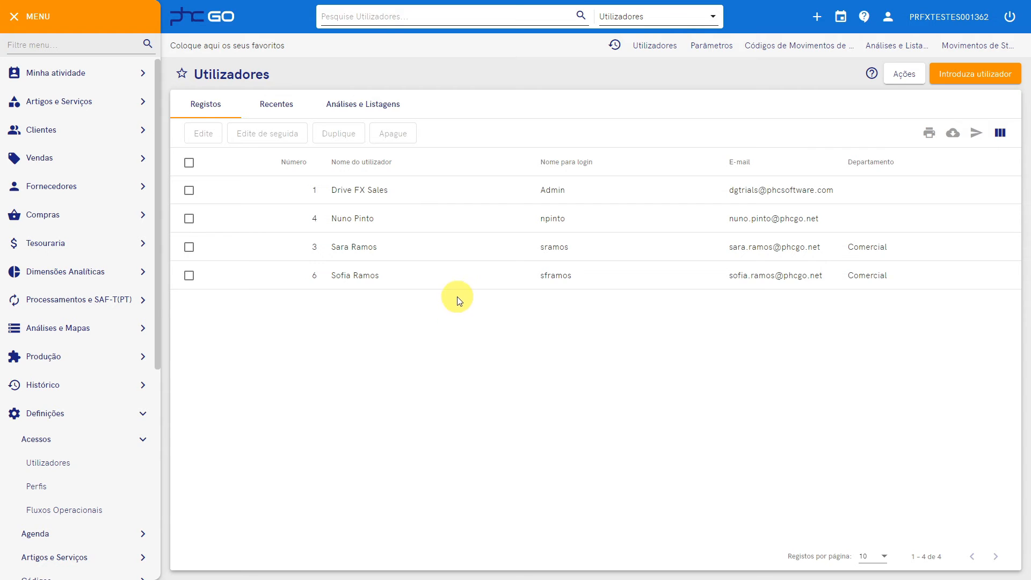
Edit user 4 and tick production responsible, produce articles, and change quantities to produce
{"action": "left_click", "coordinate": [374, 225]}
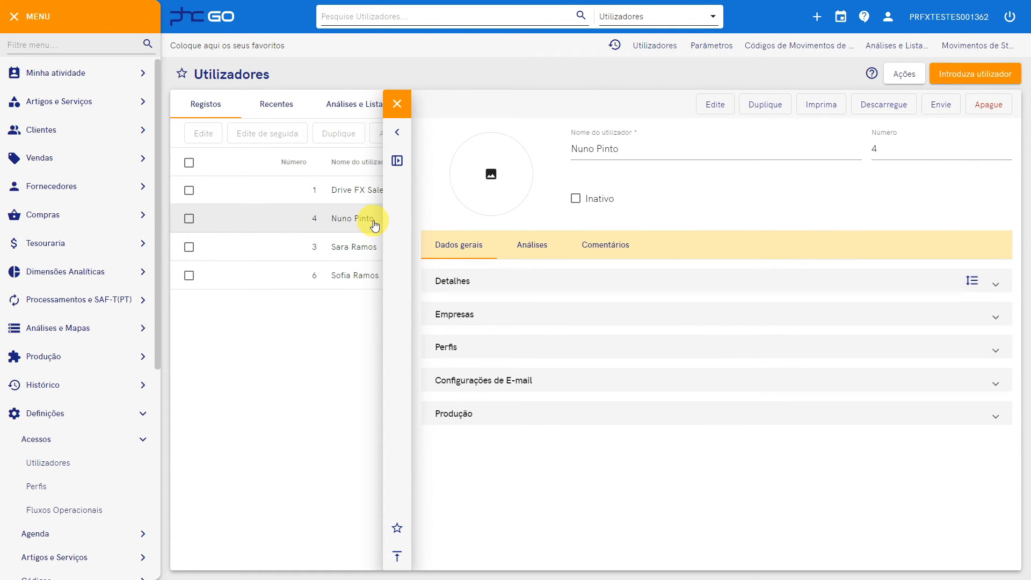
{"action": "left_click", "coordinate": [716, 105]}
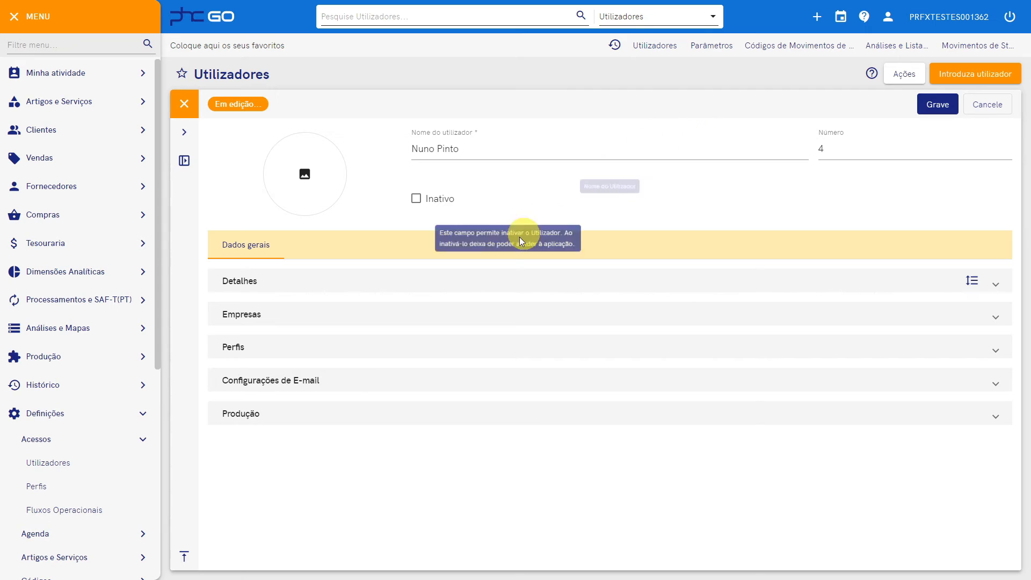
{"action": "left_click", "coordinate": [247, 418]}
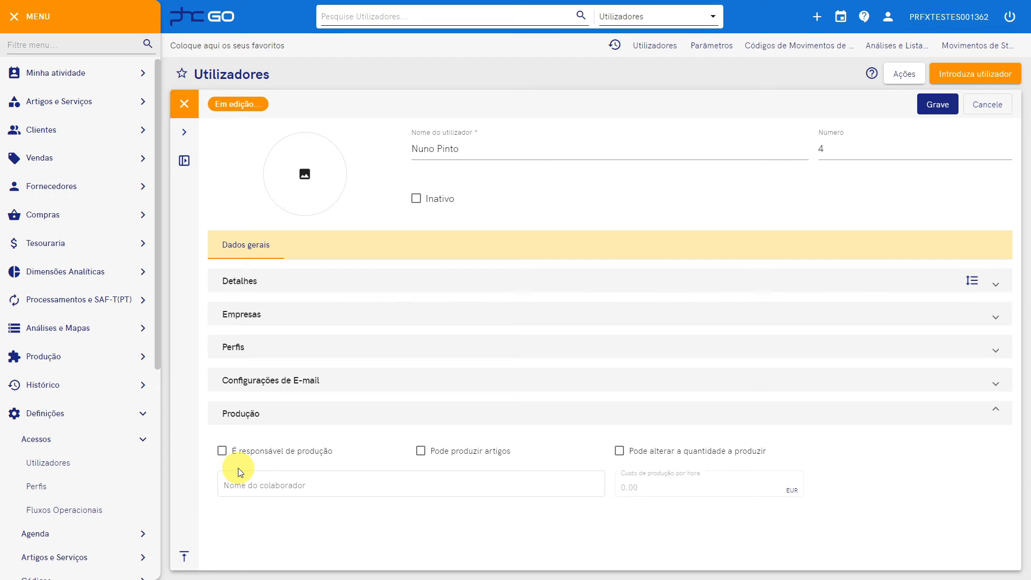
{"action": "left_click", "coordinate": [223, 451]}
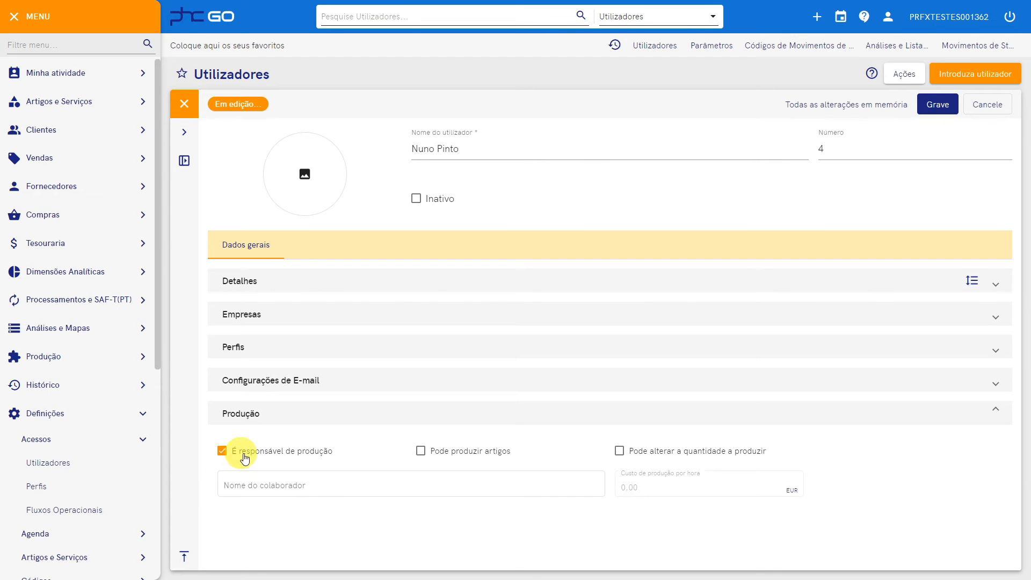
{"action": "left_click", "coordinate": [421, 455]}
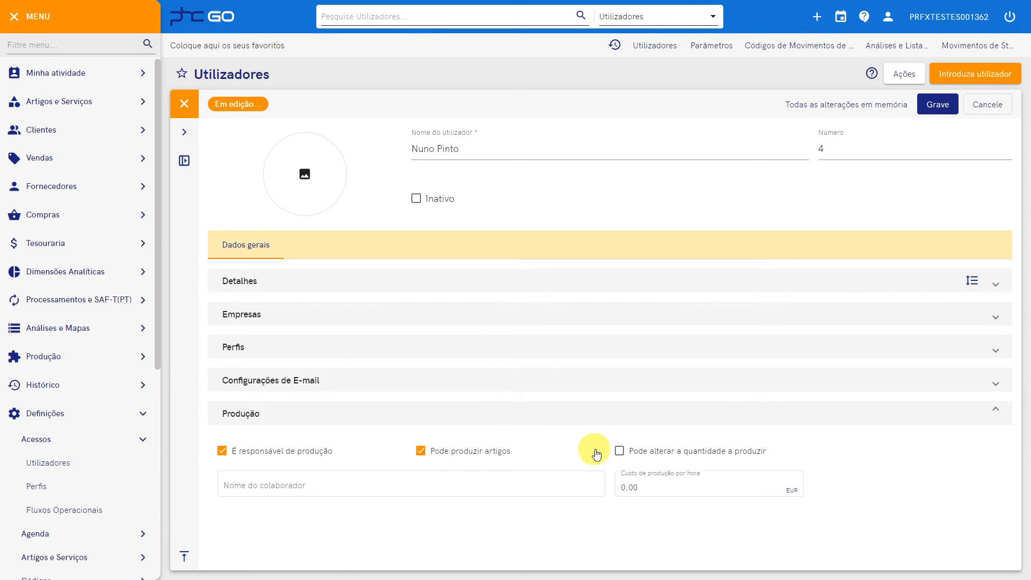
{"action": "left_click", "coordinate": [619, 453]}
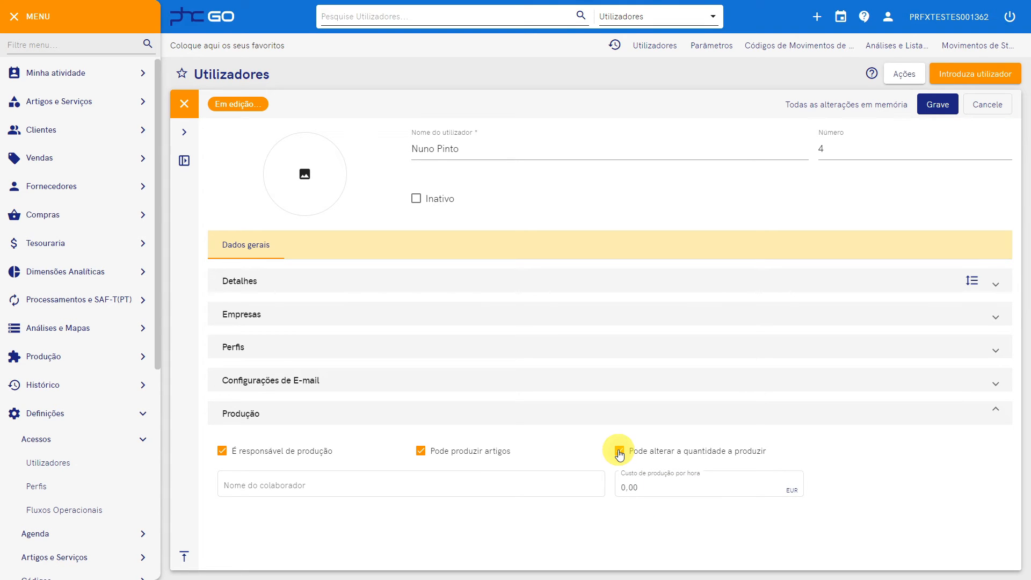
Enter the collaborator's name, set the hourly production cost to 20,00 EUR, and save
{"action": "left_click", "coordinate": [577, 488]}
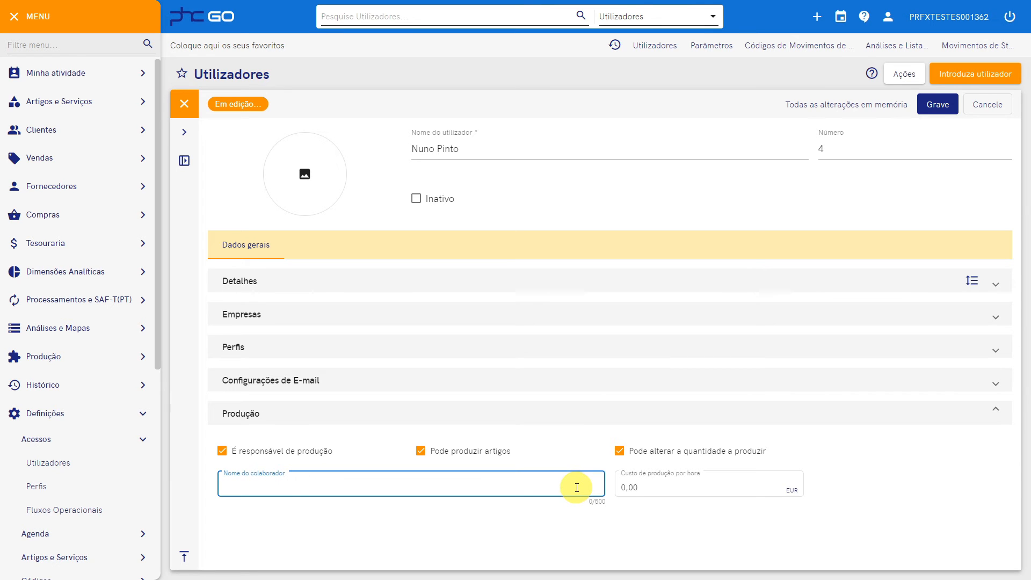
{"action": "left_click", "coordinate": [653, 488]}
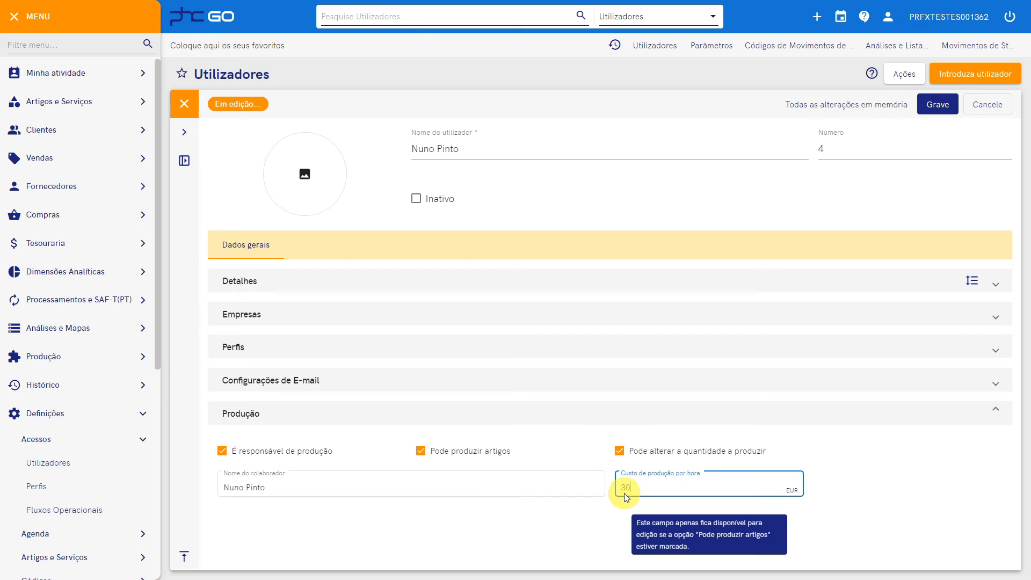
{"action": "key", "text": "Tab"}
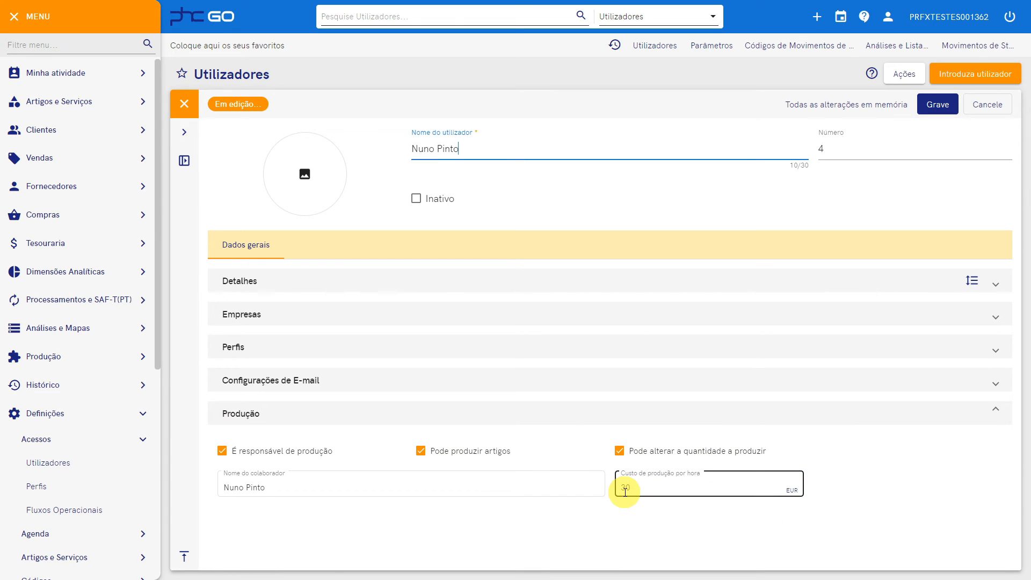
{"action": "left_click", "coordinate": [661, 486]}
{"action": "type", "text": "20"}
{"action": "key", "text": "Tab"}
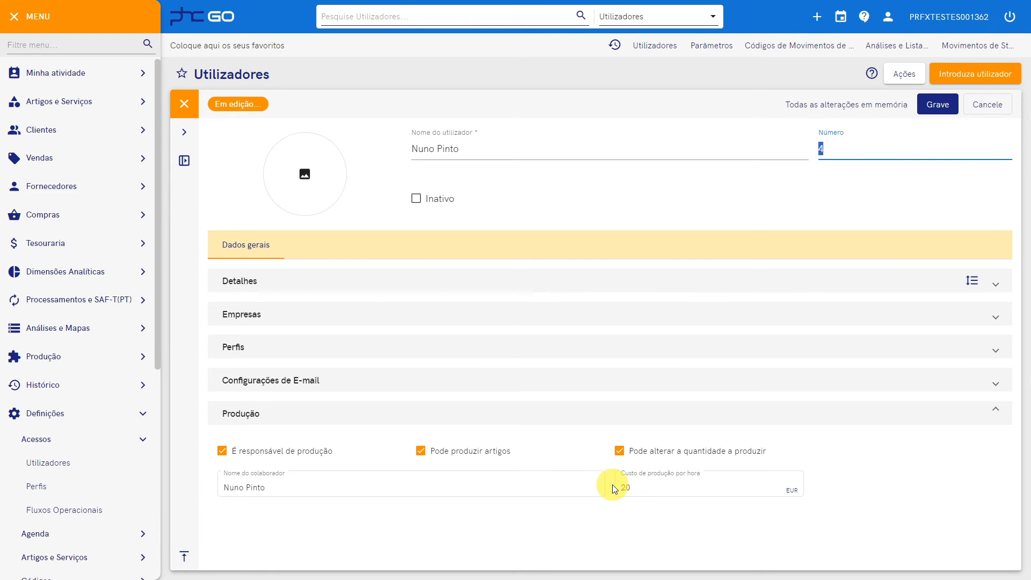
{"action": "mouse_move", "coordinate": [654, 487]}
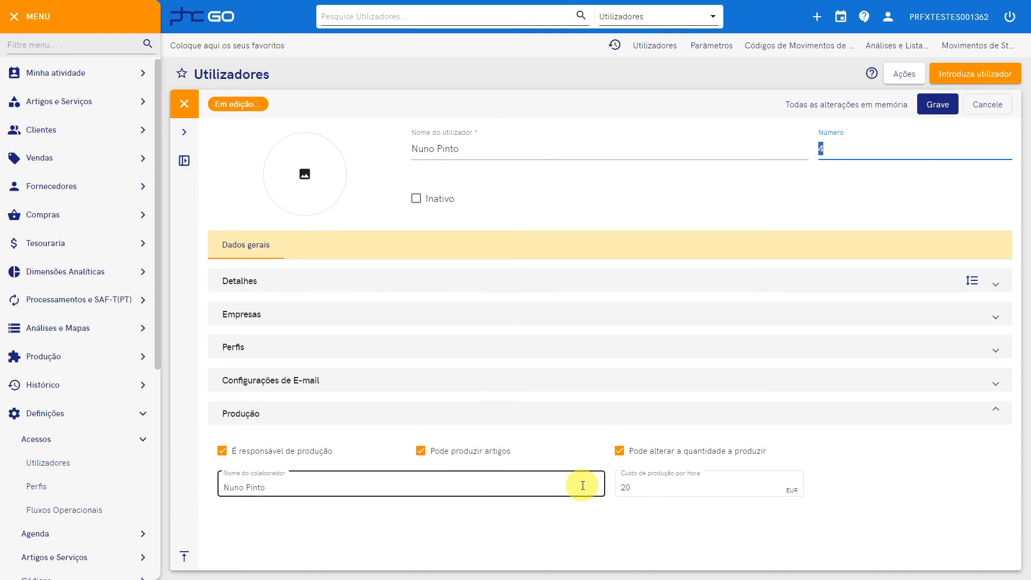
{"action": "left_click", "coordinate": [934, 104]}
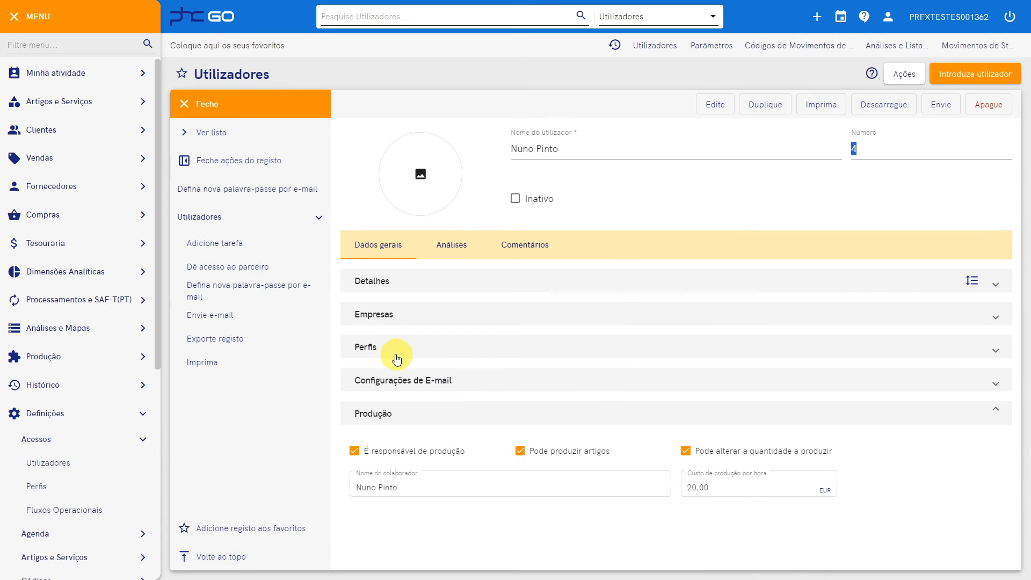
Check the user's Perfis section, then go back to the home dashboard
{"action": "left_click", "coordinate": [378, 350]}
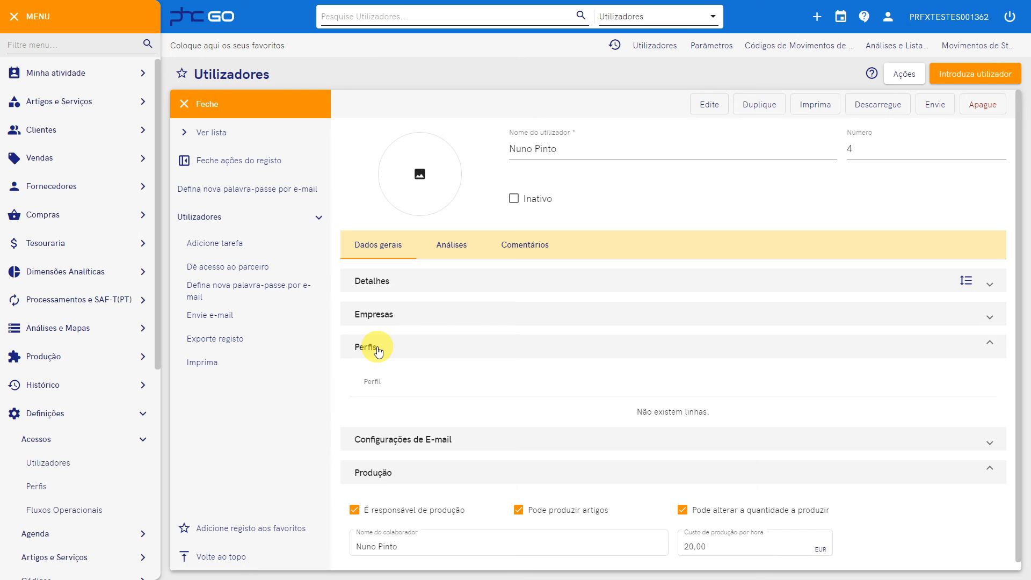
{"action": "left_click", "coordinate": [378, 350]}
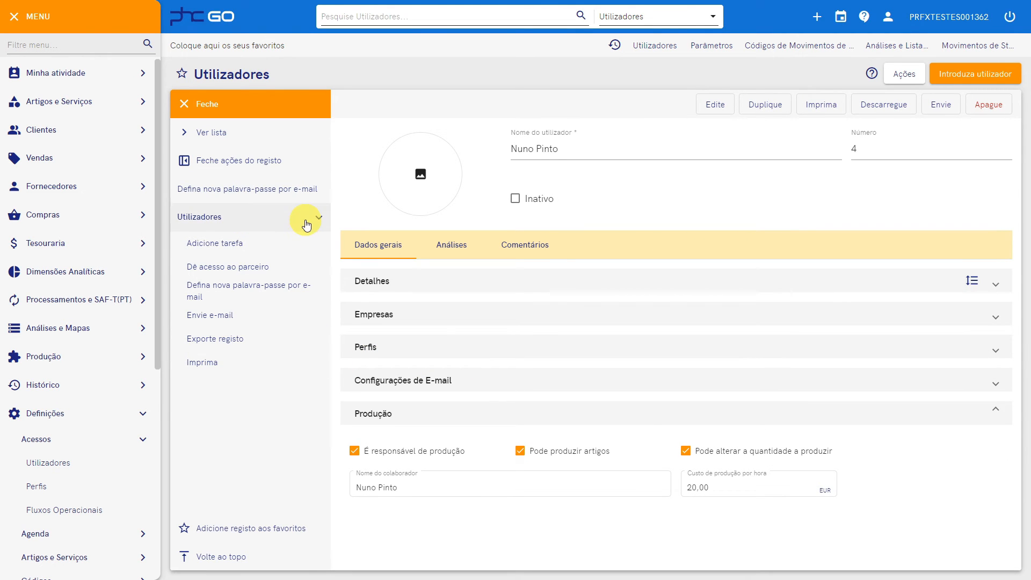
{"action": "left_click", "coordinate": [212, 30]}
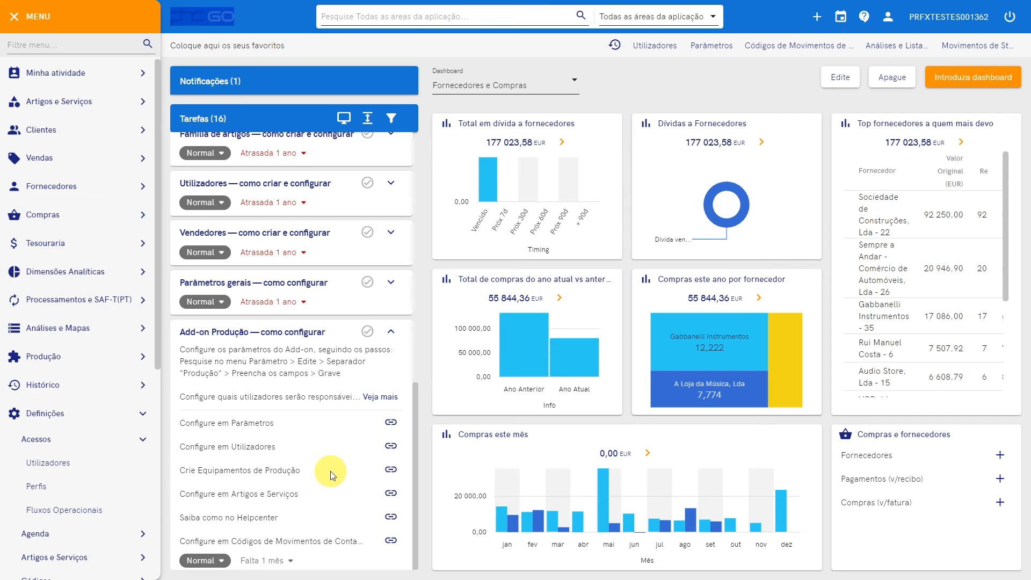
Create production equipment APMESA described as 'Aparafusadora para Mesas de Trabalho'
{"action": "left_click", "coordinate": [110, 358]}
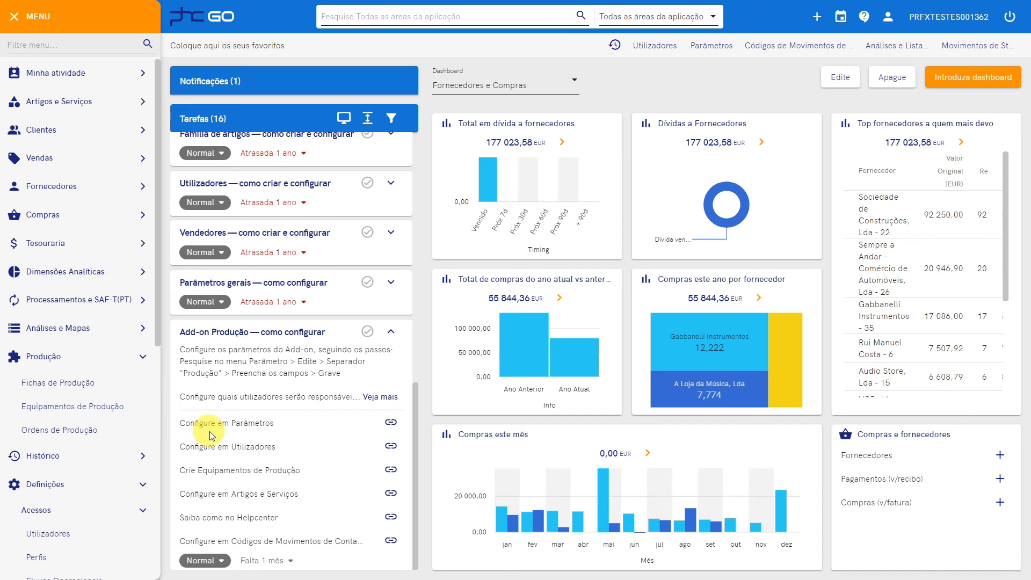
{"action": "left_click", "coordinate": [388, 468]}
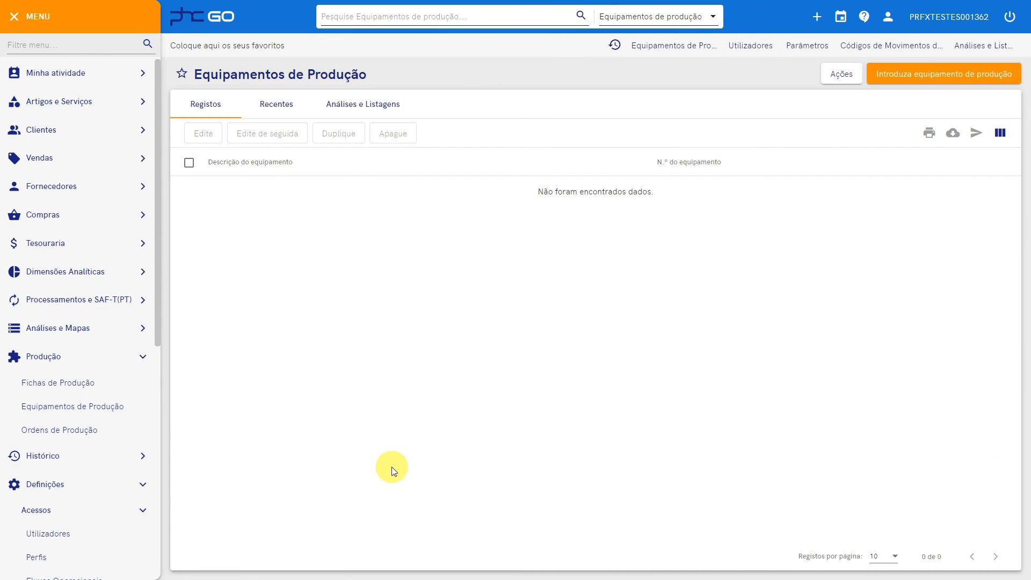
{"action": "left_click", "coordinate": [932, 77]}
{"action": "left_click", "coordinate": [258, 148]}
{"action": "type", "text": "A"}
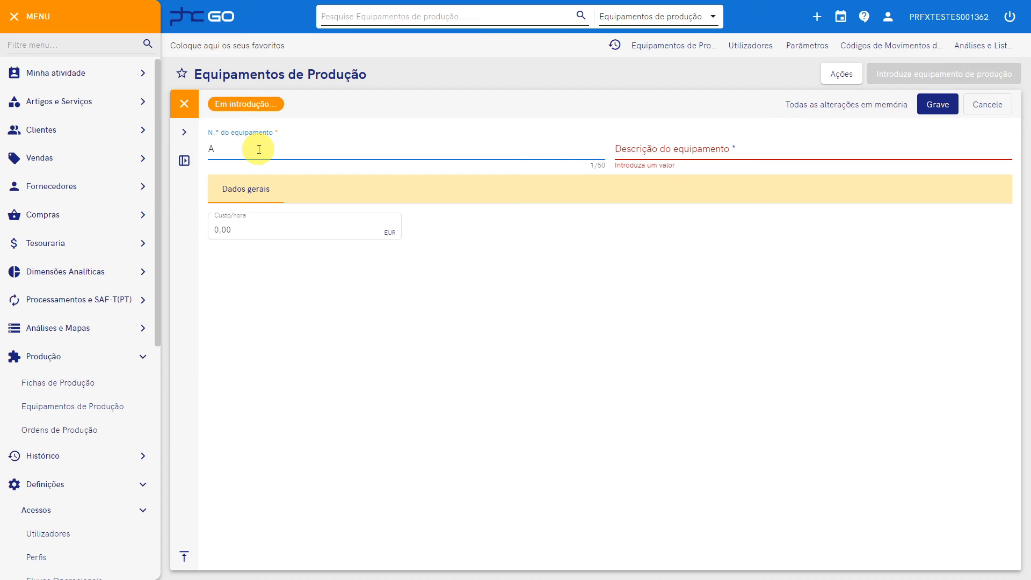
{"action": "type", "text": "PMESA"}
{"action": "left_click", "coordinate": [630, 150]}
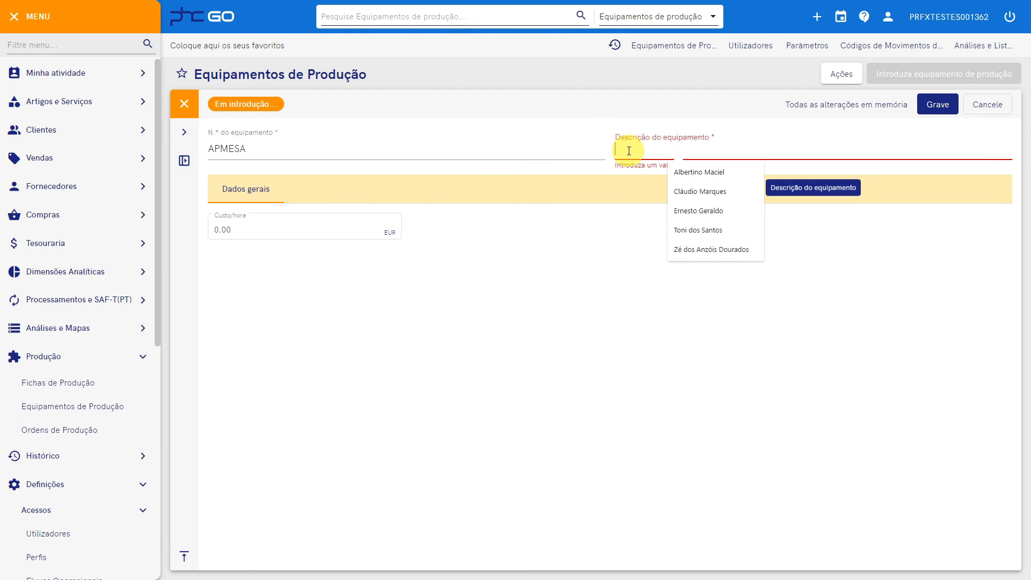
{"action": "type", "text": "Aparafusadora para Mesas de Trabalho"}
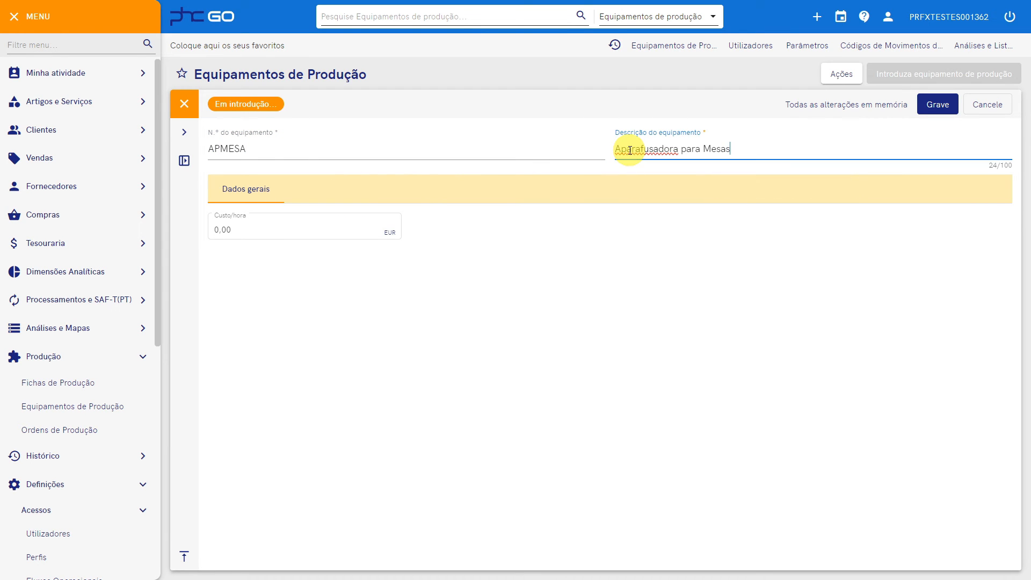
Set the APMESA hourly cost to 6, save it, and return to the dashboard
{"action": "left_click", "coordinate": [292, 230]}
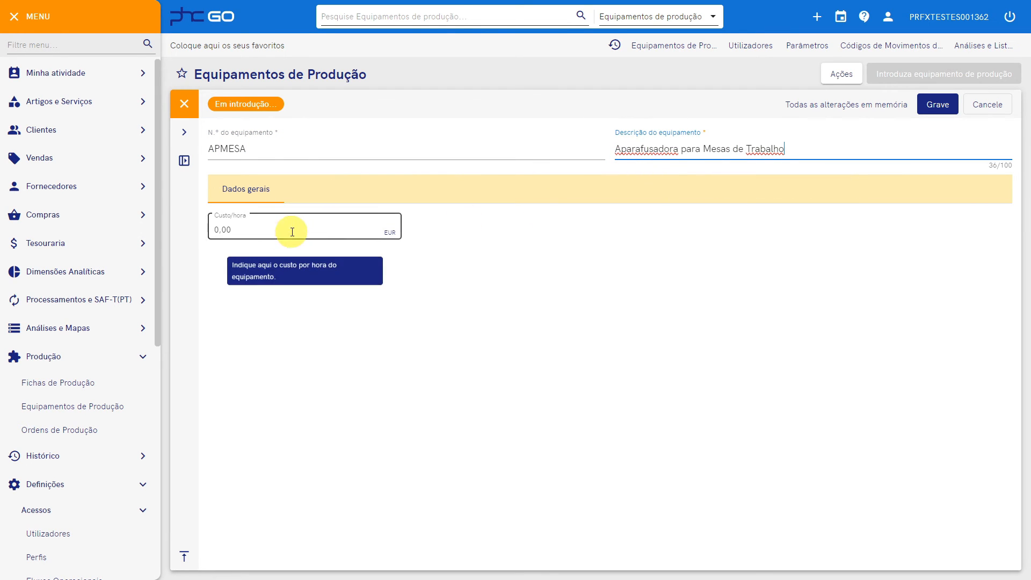
{"action": "double_click", "coordinate": [248, 232]}
{"action": "type", "text": "6"}
{"action": "left_click", "coordinate": [470, 264]}
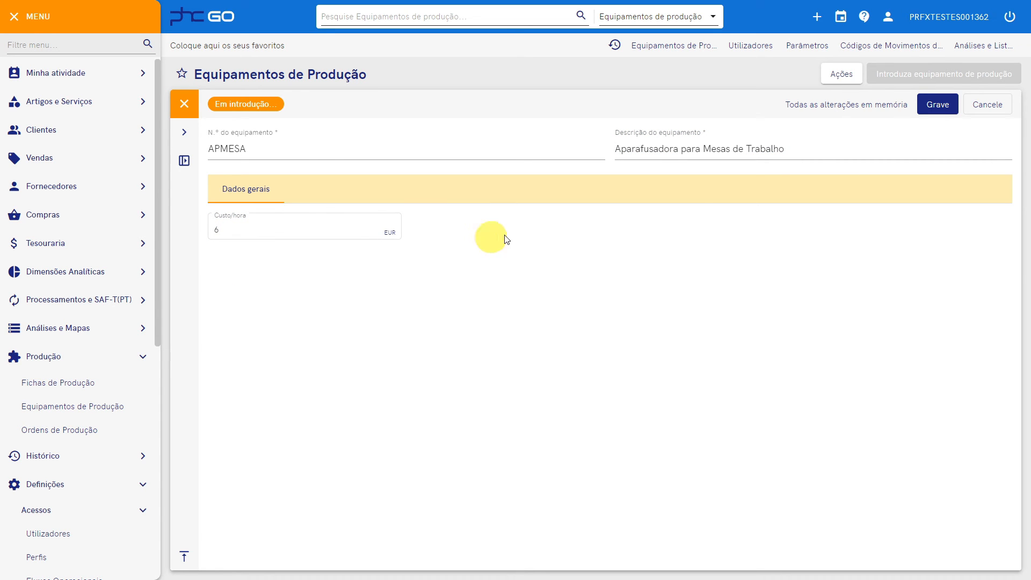
{"action": "left_click", "coordinate": [932, 108]}
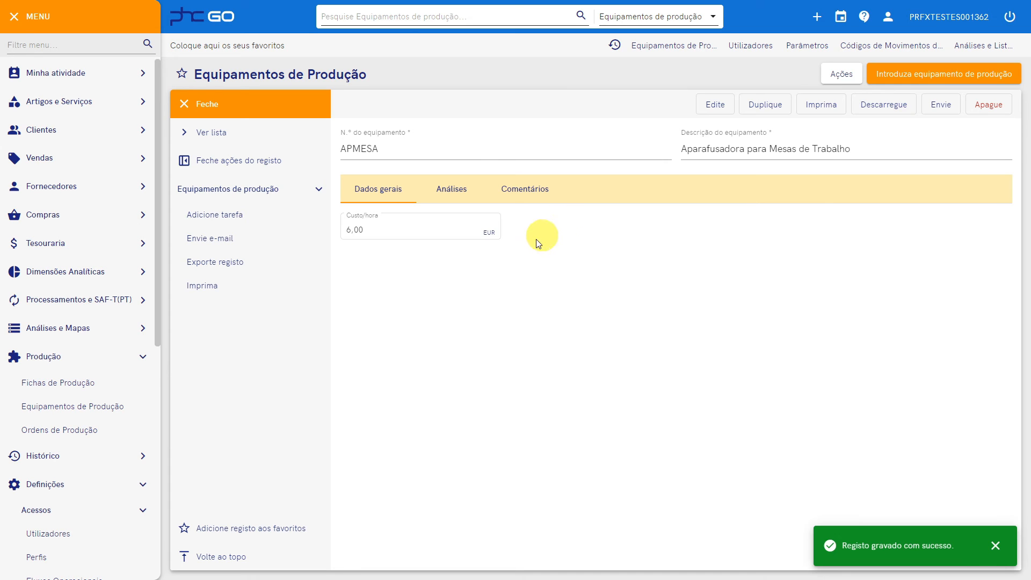
{"action": "left_click", "coordinate": [212, 27]}
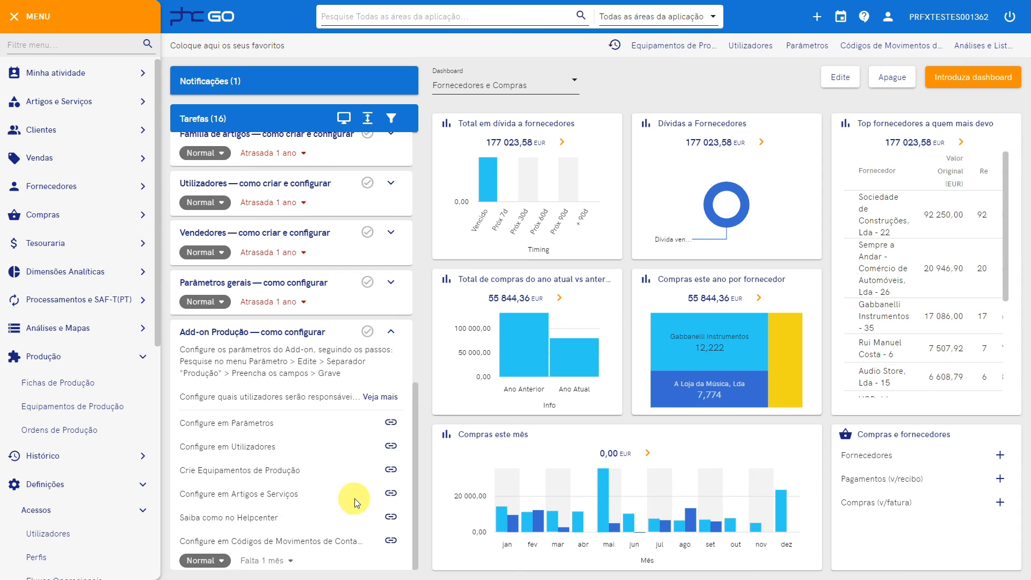
Enable Utiliza produção on article MESATRAB and review its components PERNAMESA, TampoMESA and PARAFMESA
{"action": "left_click", "coordinate": [392, 494]}
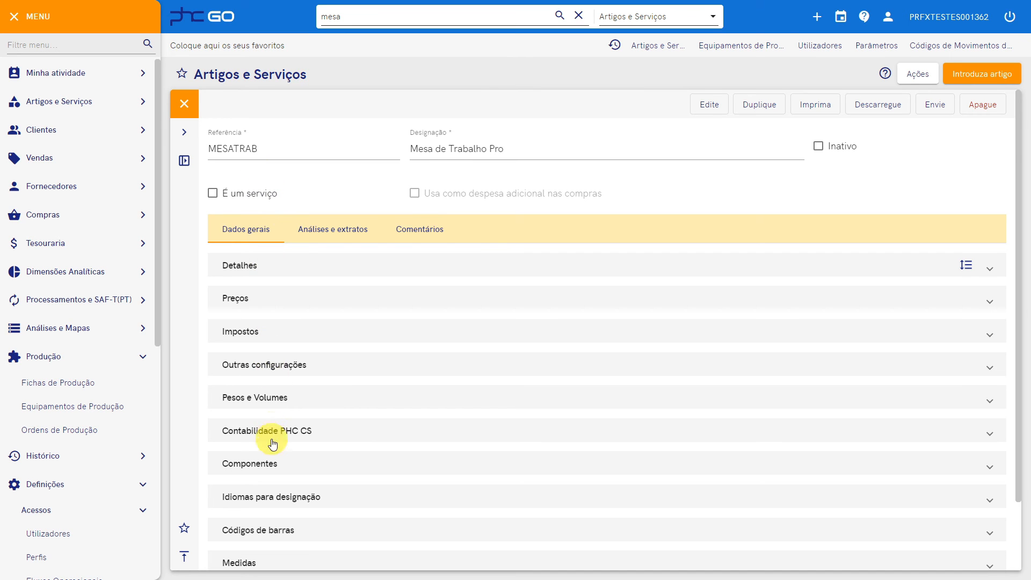
{"action": "scroll", "coordinate": [260, 440], "scroll_direction": "down", "scroll_amount": 2}
{"action": "left_click", "coordinate": [254, 516]}
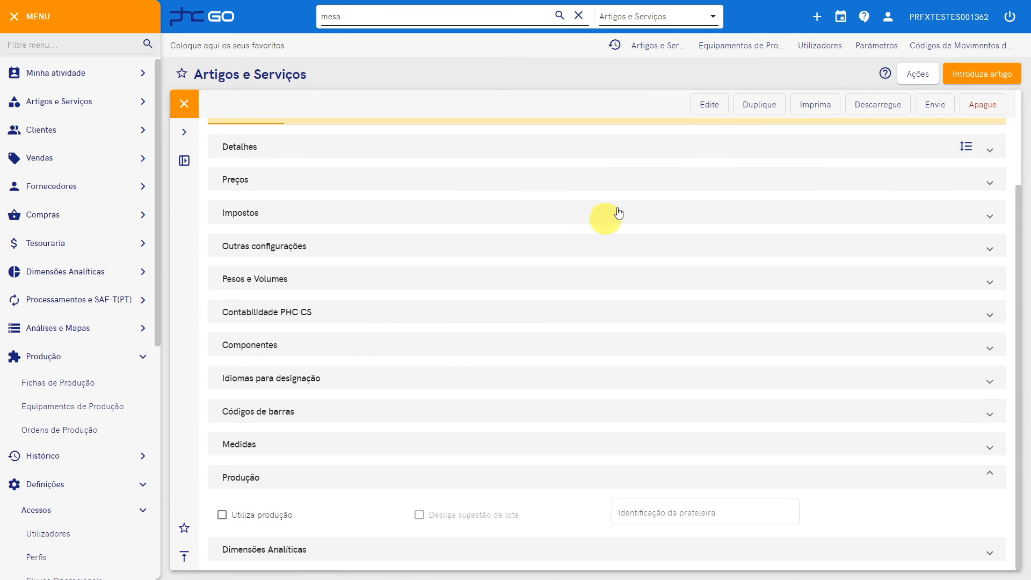
{"action": "left_click", "coordinate": [706, 106]}
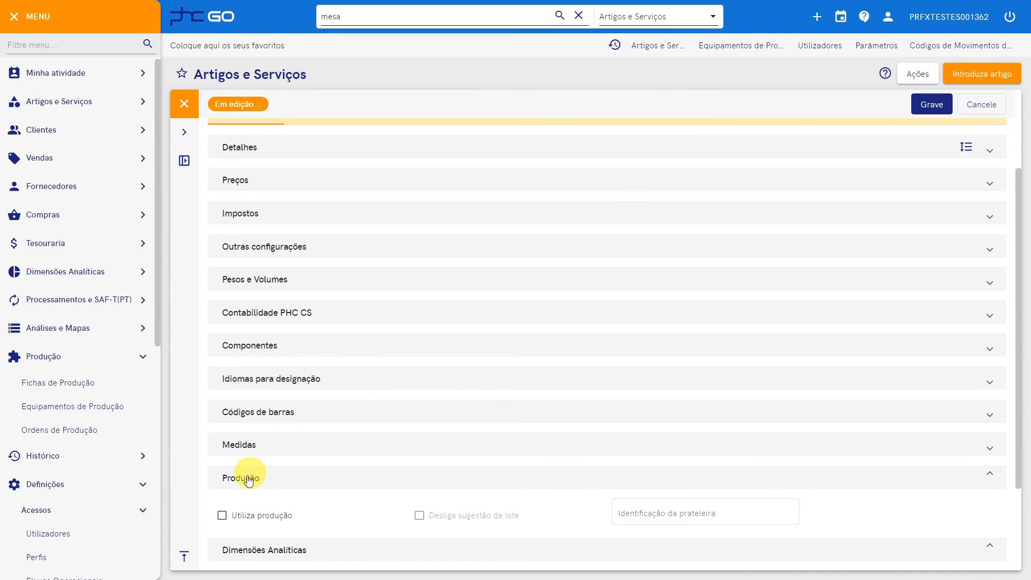
{"action": "left_click", "coordinate": [223, 516]}
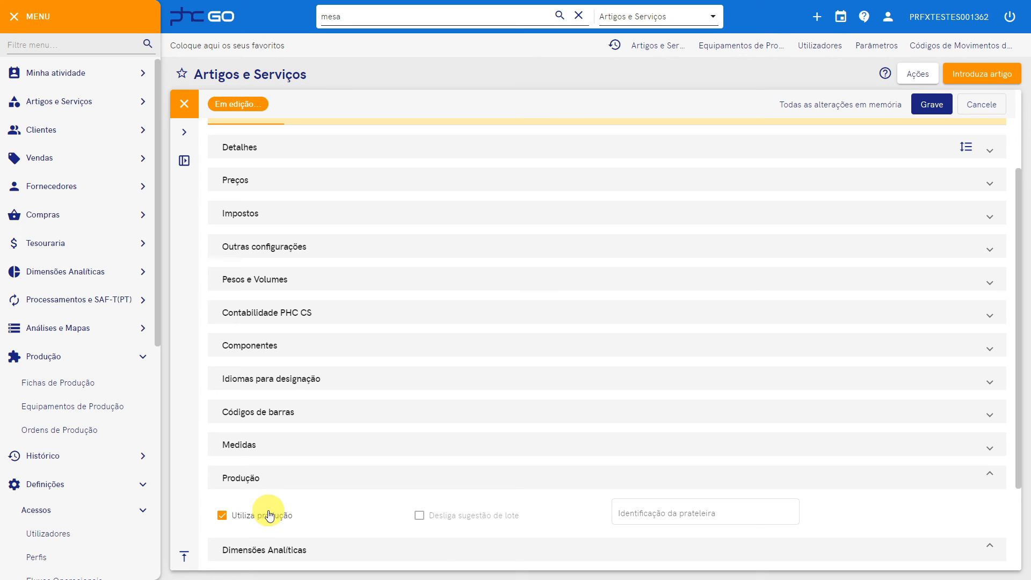
{"action": "mouse_move", "coordinate": [453, 521]}
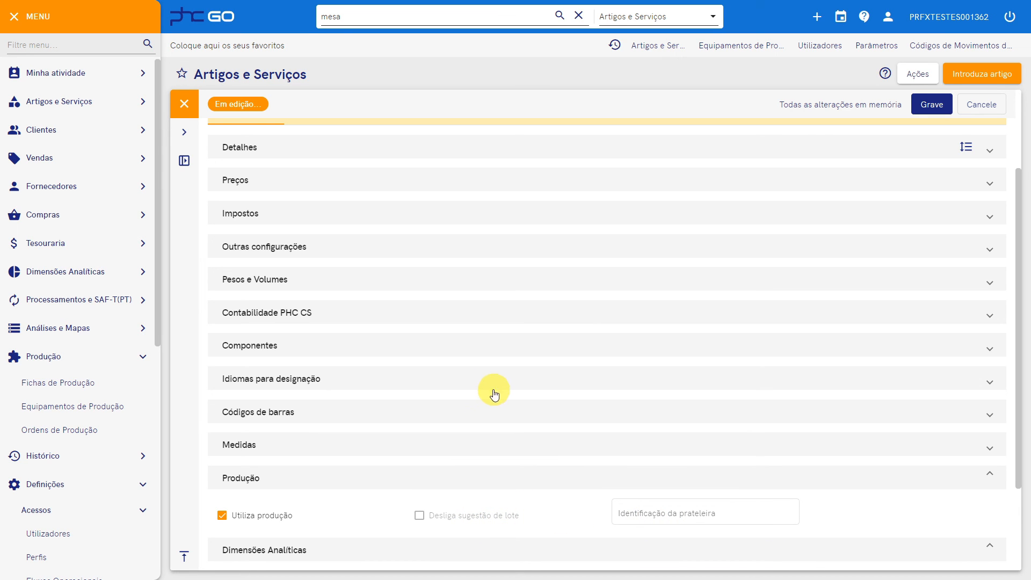
{"action": "left_click", "coordinate": [260, 345]}
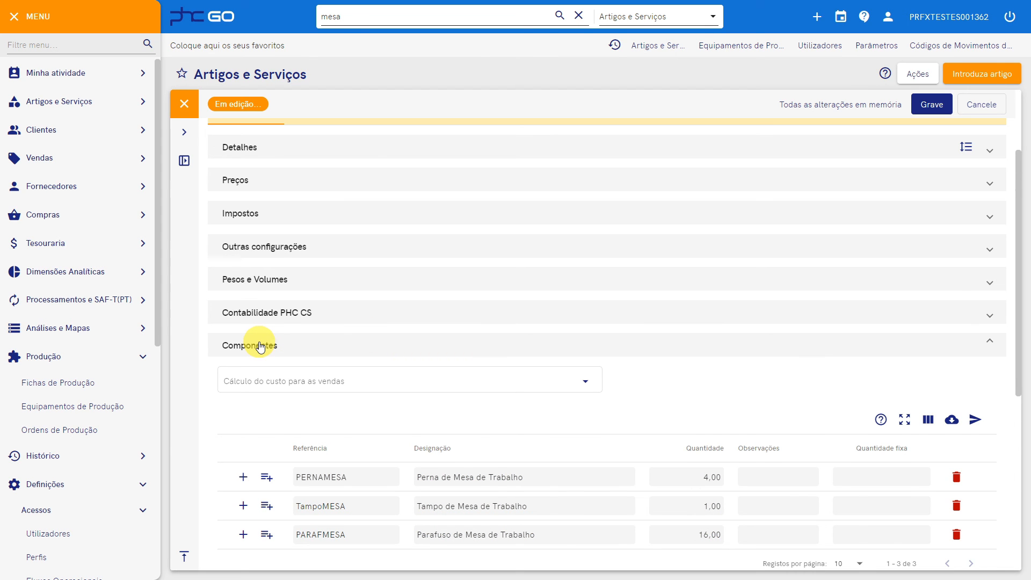
{"action": "scroll", "coordinate": [259, 346], "scroll_direction": "down", "scroll_amount": 2}
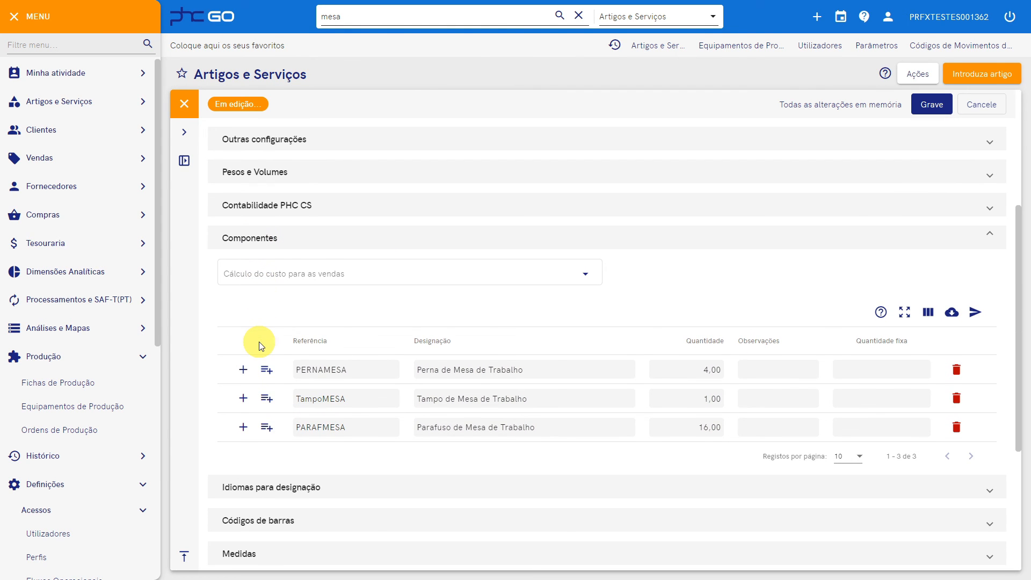
{"action": "scroll", "coordinate": [260, 346], "scroll_direction": "up", "scroll_amount": 2}
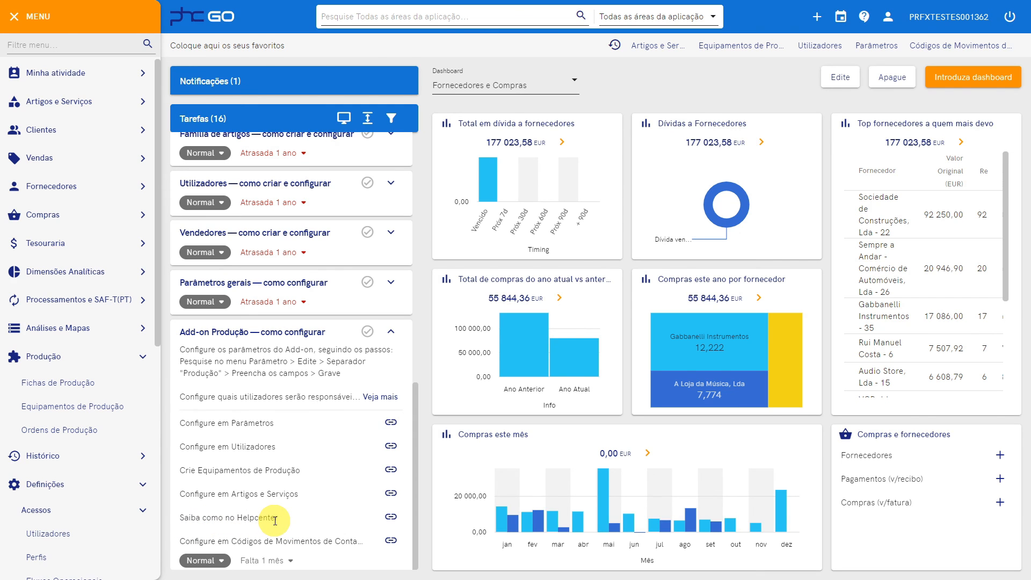
Tick 'Disponibiliza campos de produção nas linhas' on the V/Fatura movement code
{"action": "left_click", "coordinate": [391, 518]}
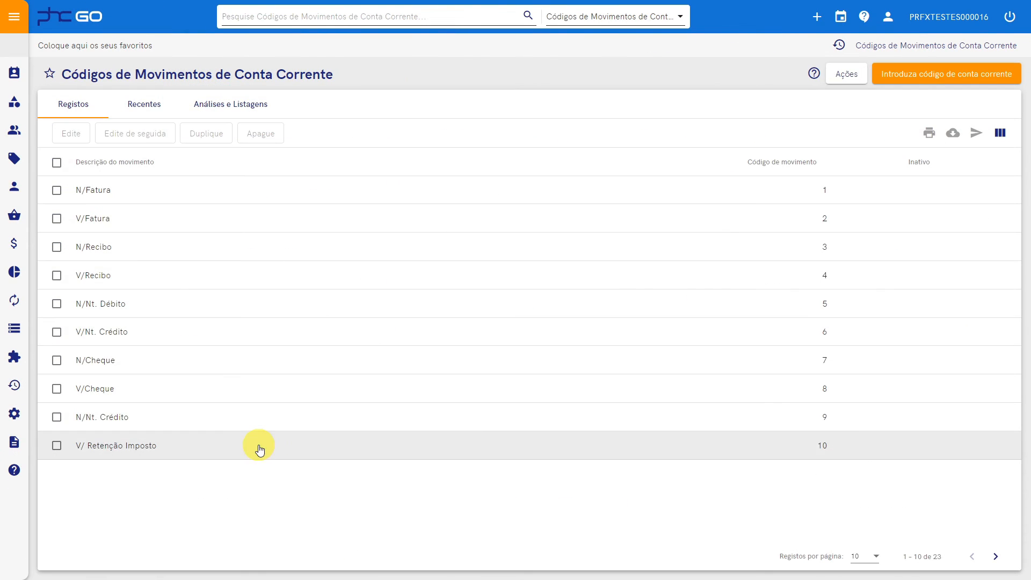
{"action": "left_click", "coordinate": [119, 226]}
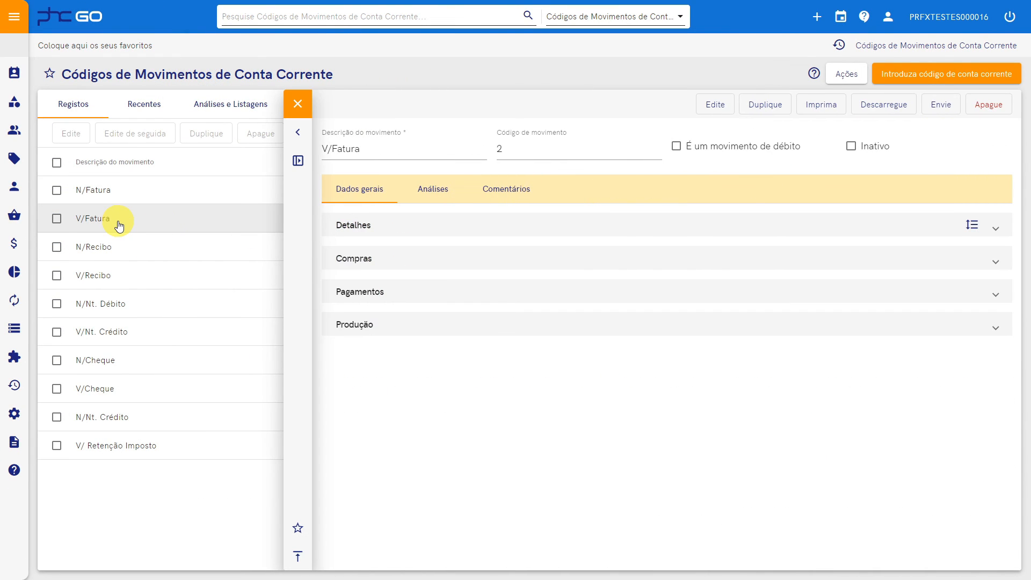
{"action": "left_click", "coordinate": [428, 322]}
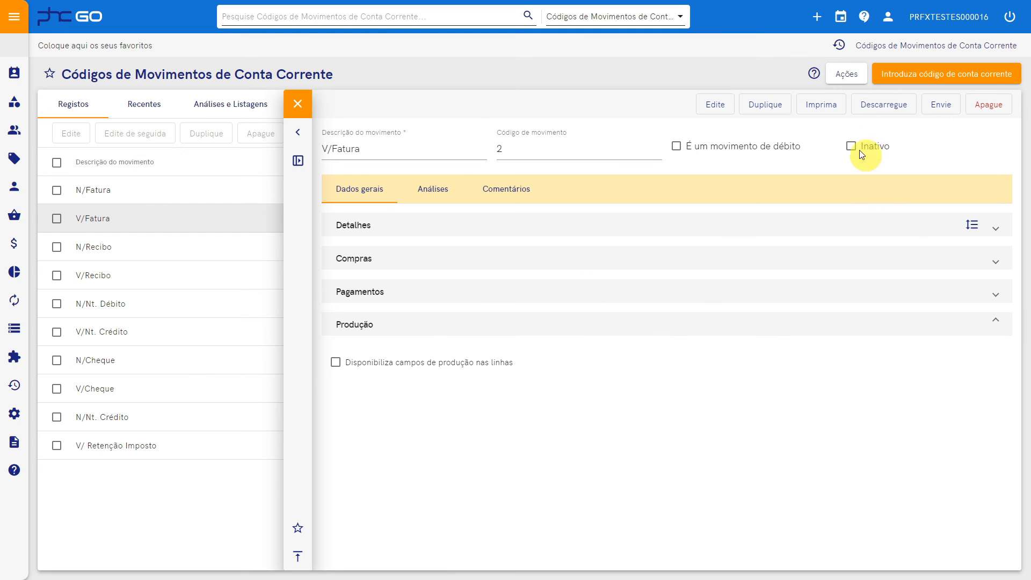
{"action": "left_click", "coordinate": [715, 104]}
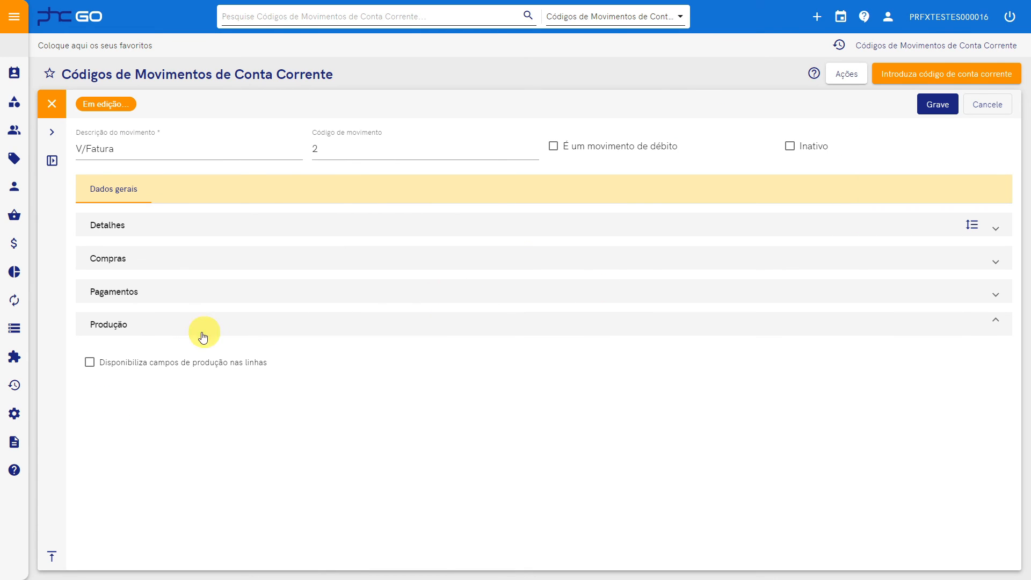
{"action": "left_click", "coordinate": [105, 364]}
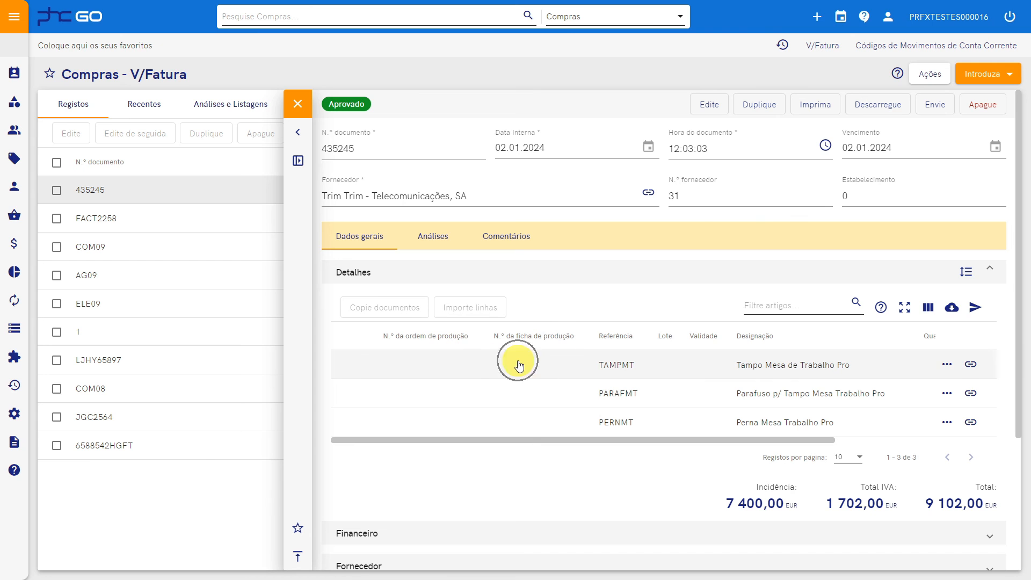
Open the V/Fatura purchase document for editing to see its production order and sheet fields
{"action": "left_click", "coordinate": [698, 105]}
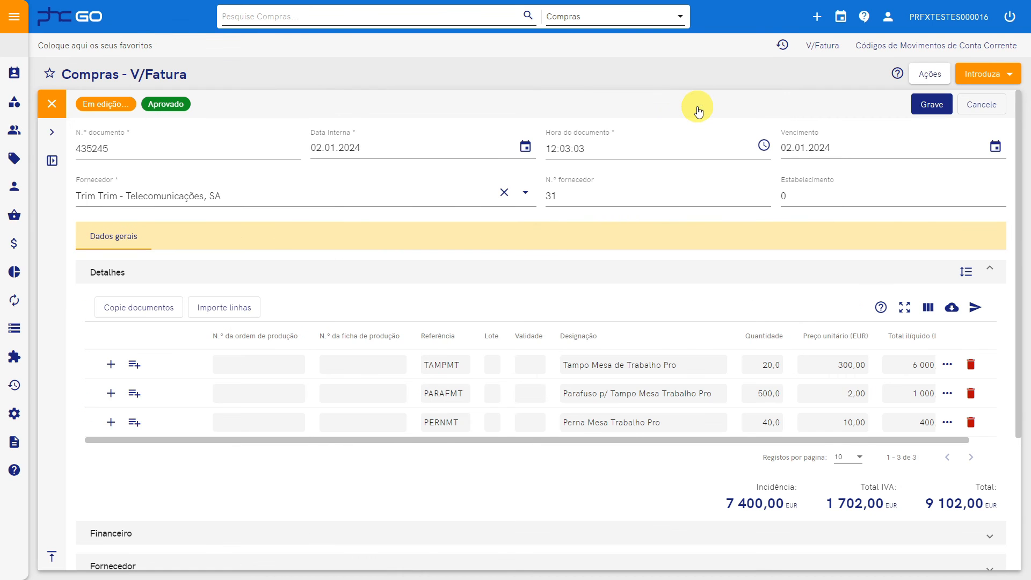